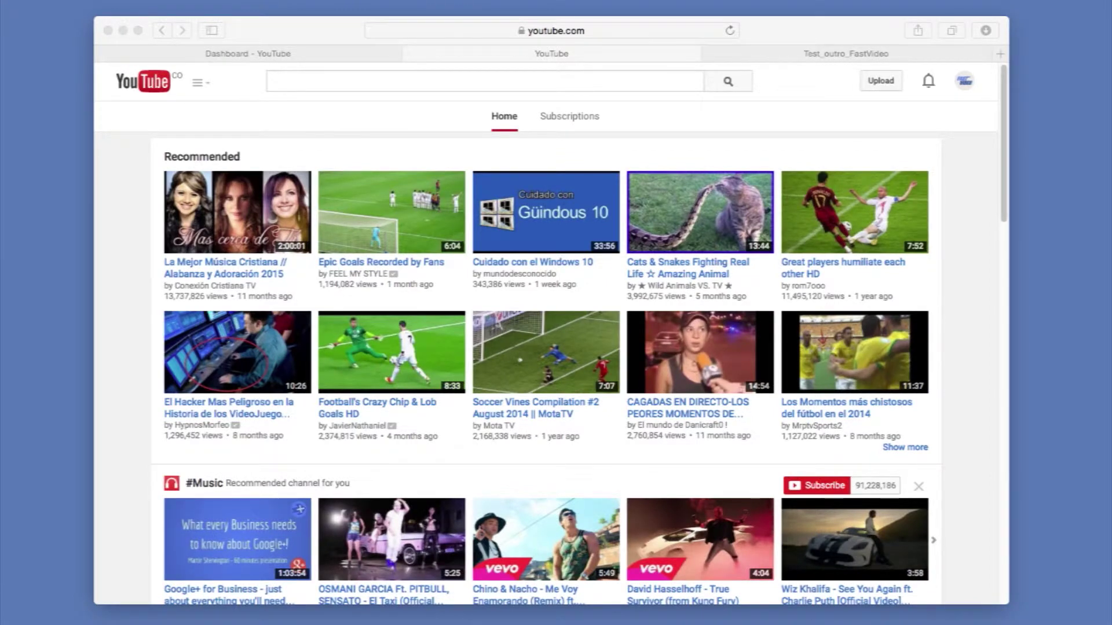
Step: Switch to the Test_outro_FastVideo tab showing the MediaFire download page for the 35.75 MB archive
left_click(819, 51)
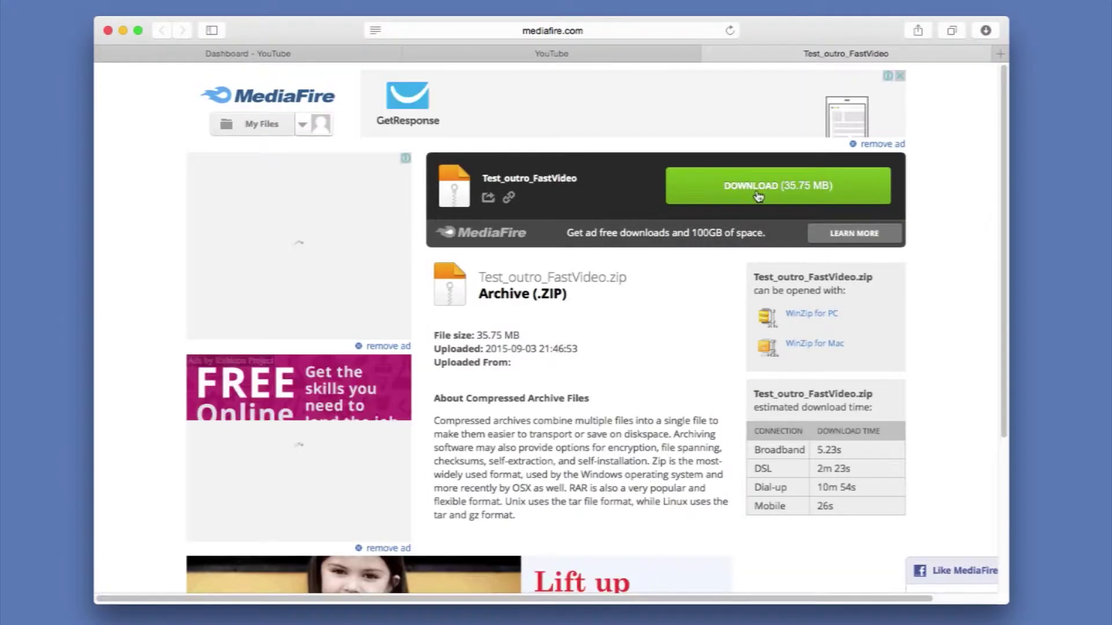
Step: Download Test_outro_FastVideo.zip and preview its mp4 and transparent mov outro files in Finder
left_click(759, 197)
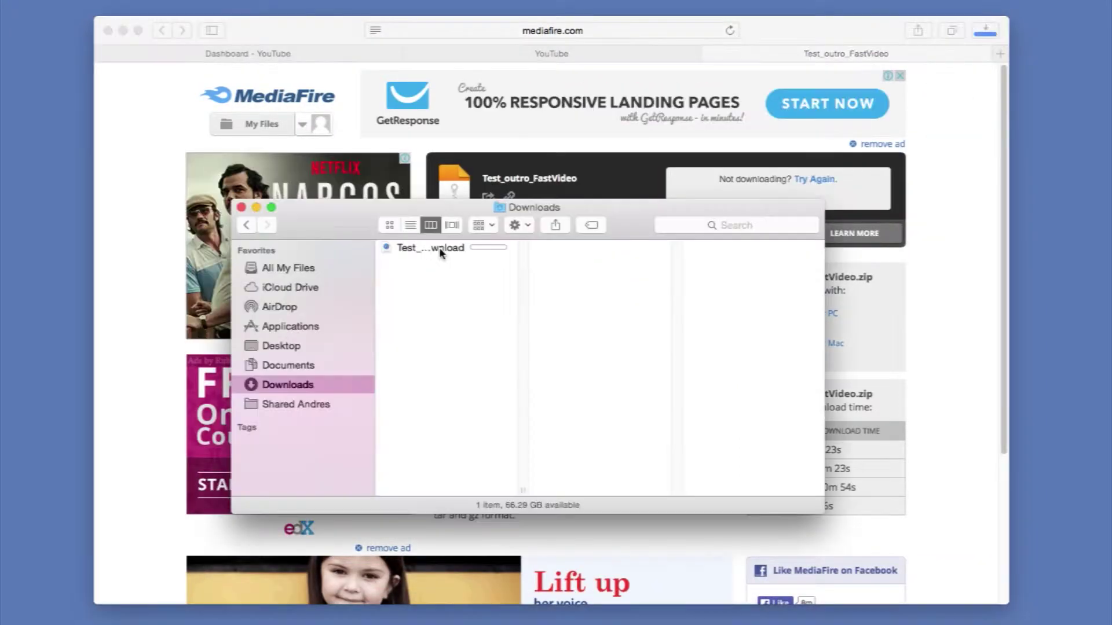
left_click(443, 231)
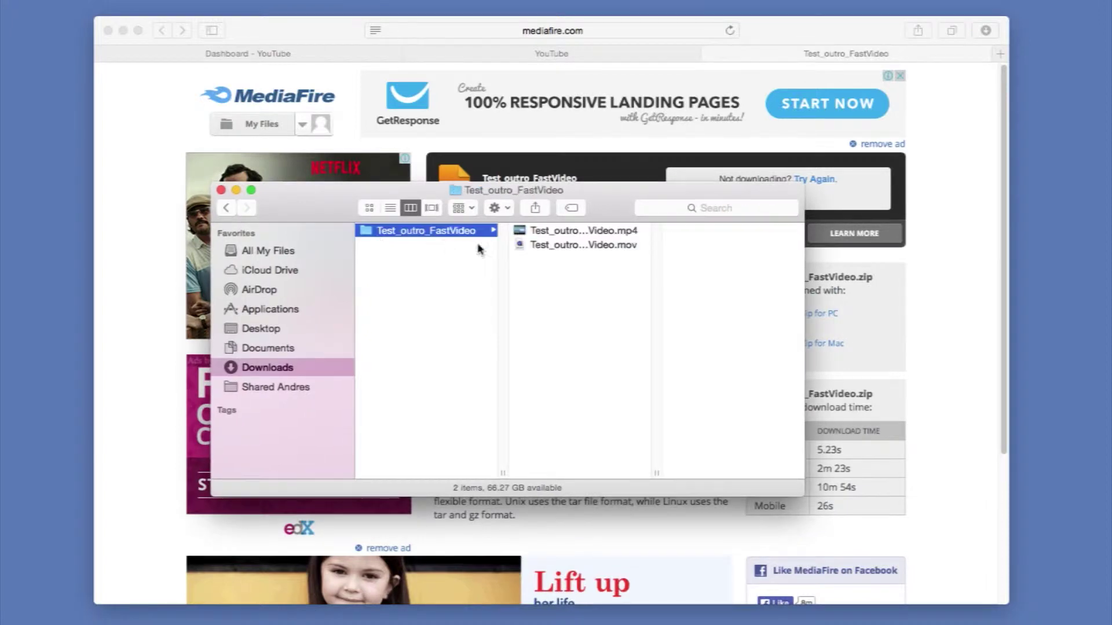
left_click_drag(654, 473, 767, 479)
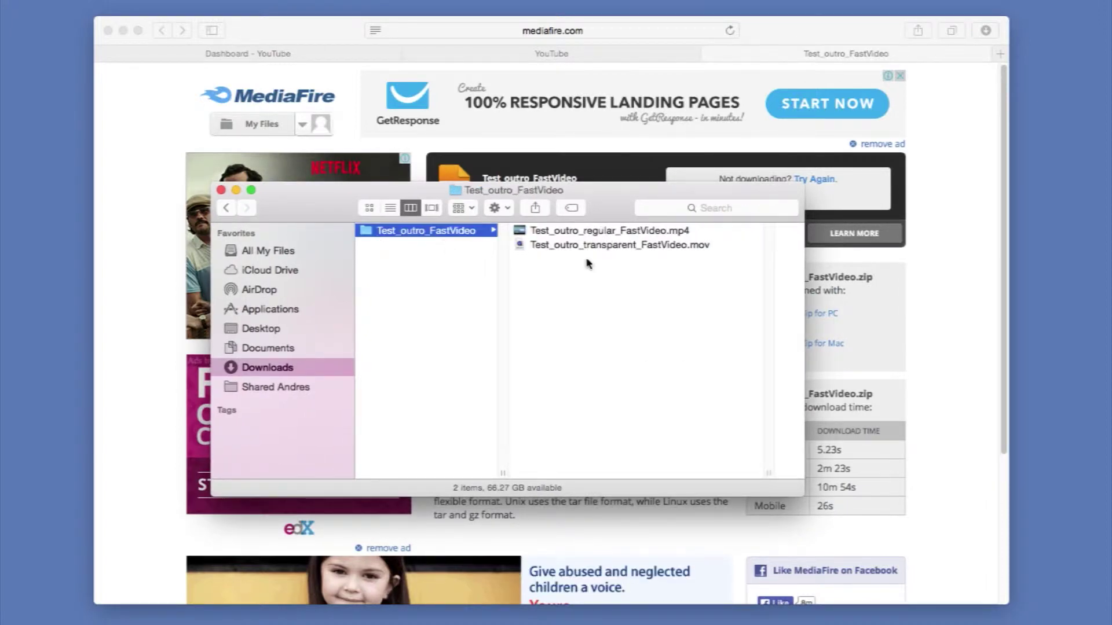
left_click(586, 230)
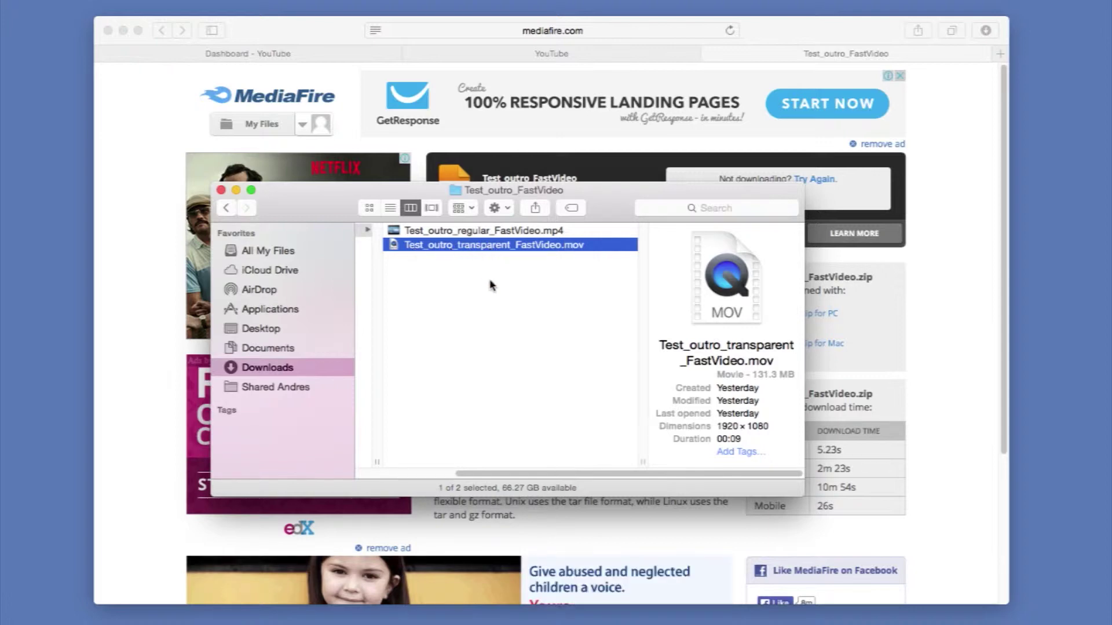
left_click(490, 232)
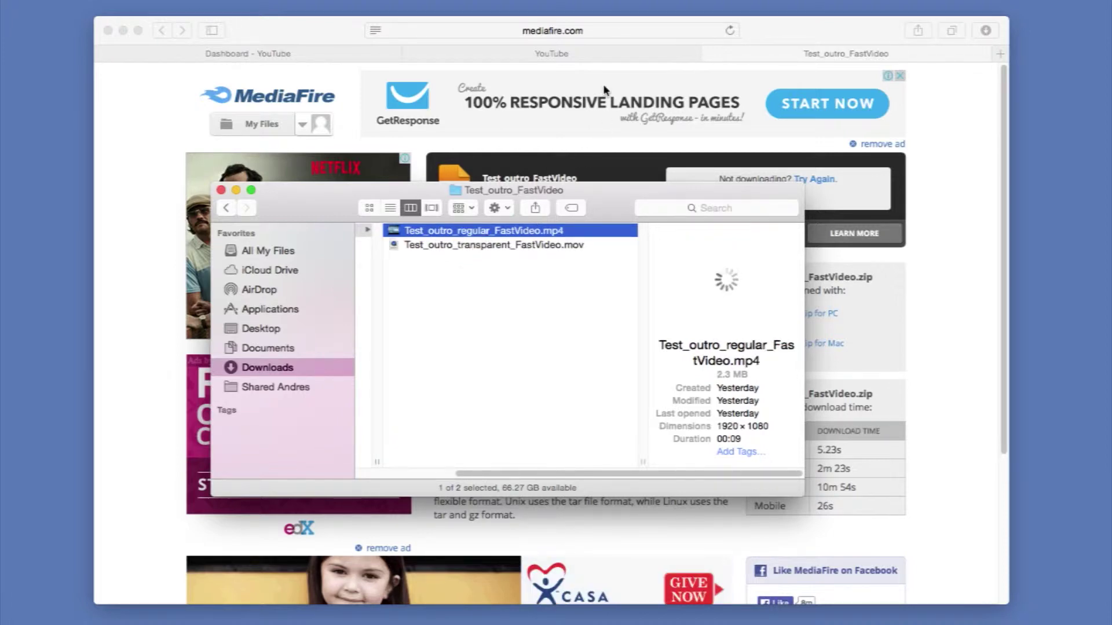
left_click(560, 69)
Step: Upload Downloads/Test_outro_FastVideo/Test_outro_regular_FastVideo.mp4 to YouTube and publish it
left_click(554, 54)
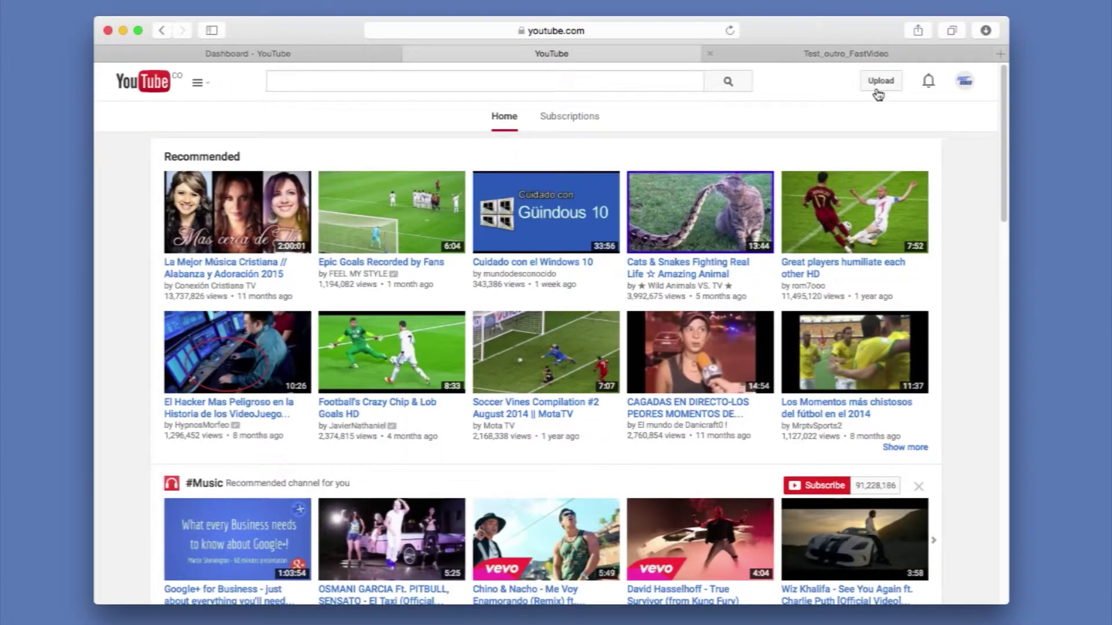
left_click(882, 81)
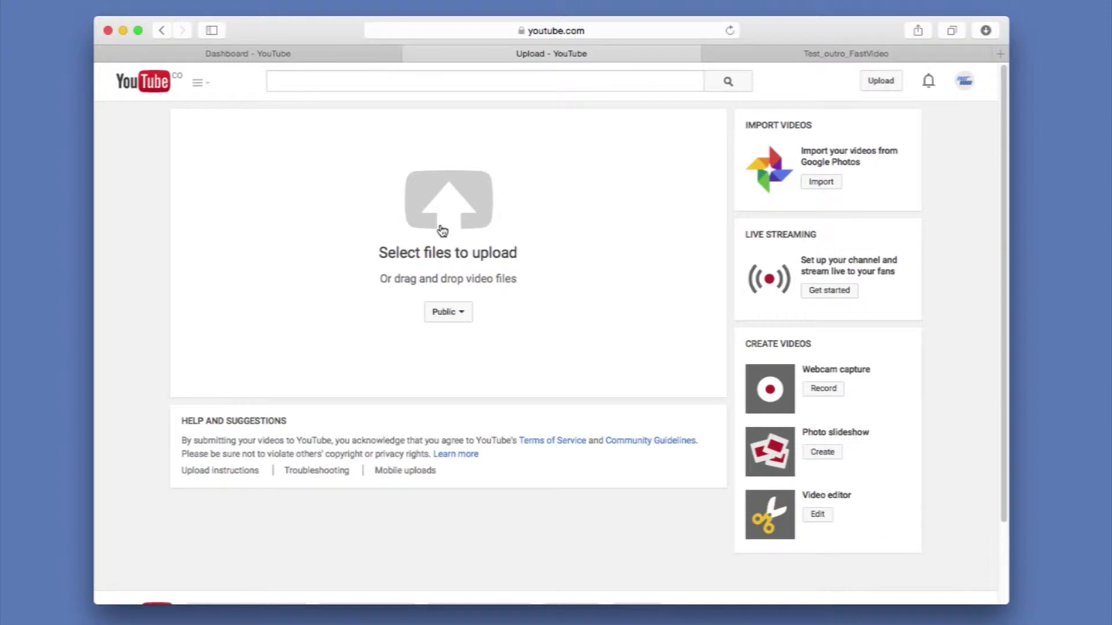
left_click(443, 231)
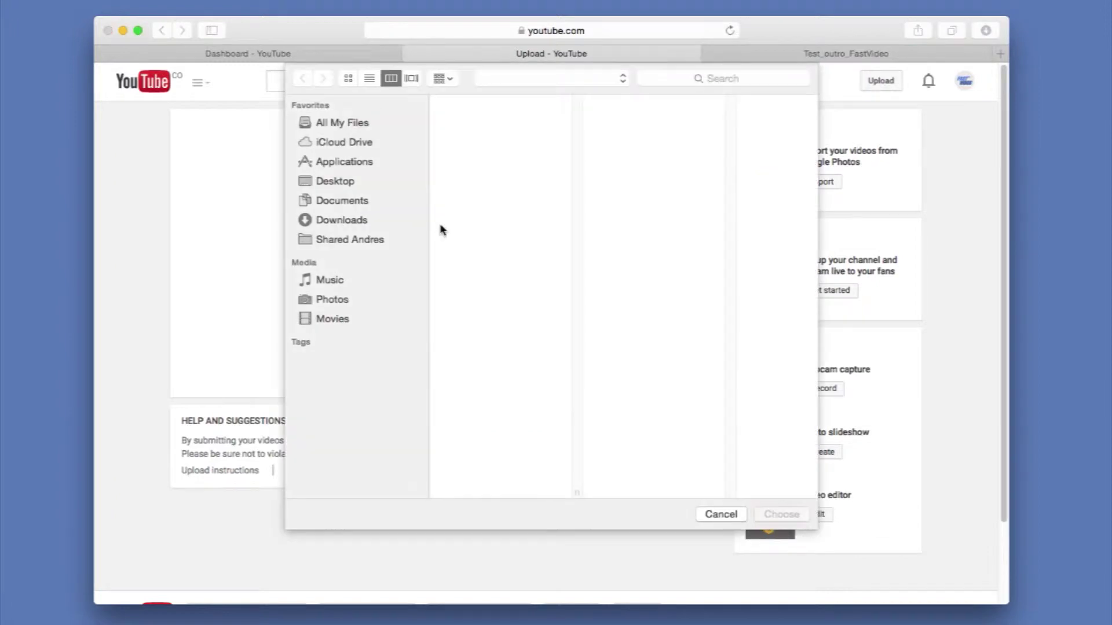
left_click(356, 222)
left_click(481, 102)
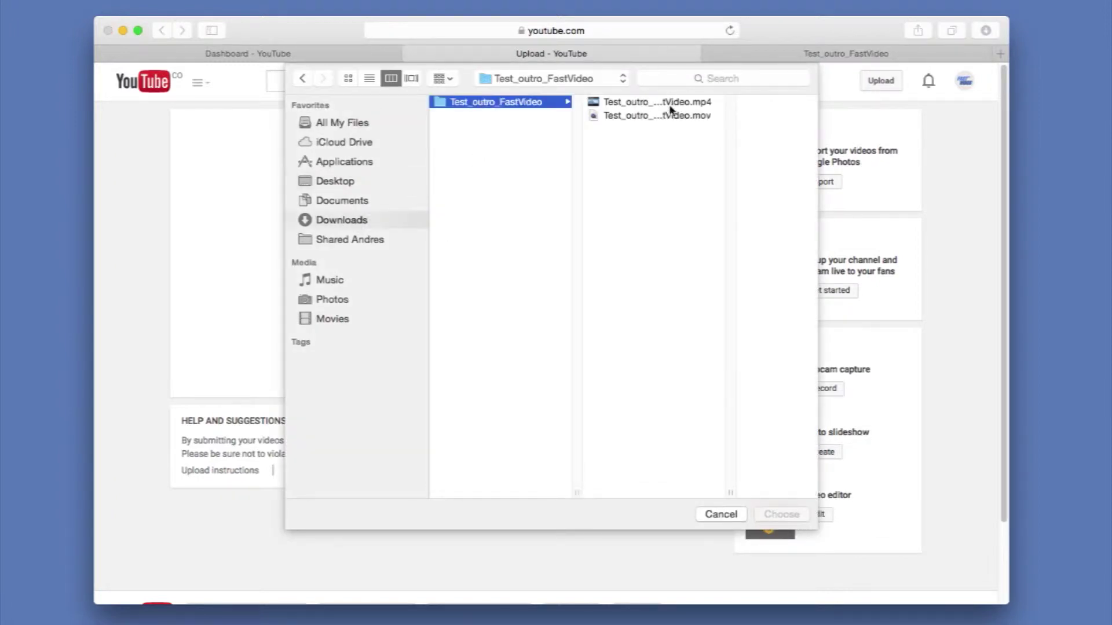
left_click(669, 103)
left_click(782, 514)
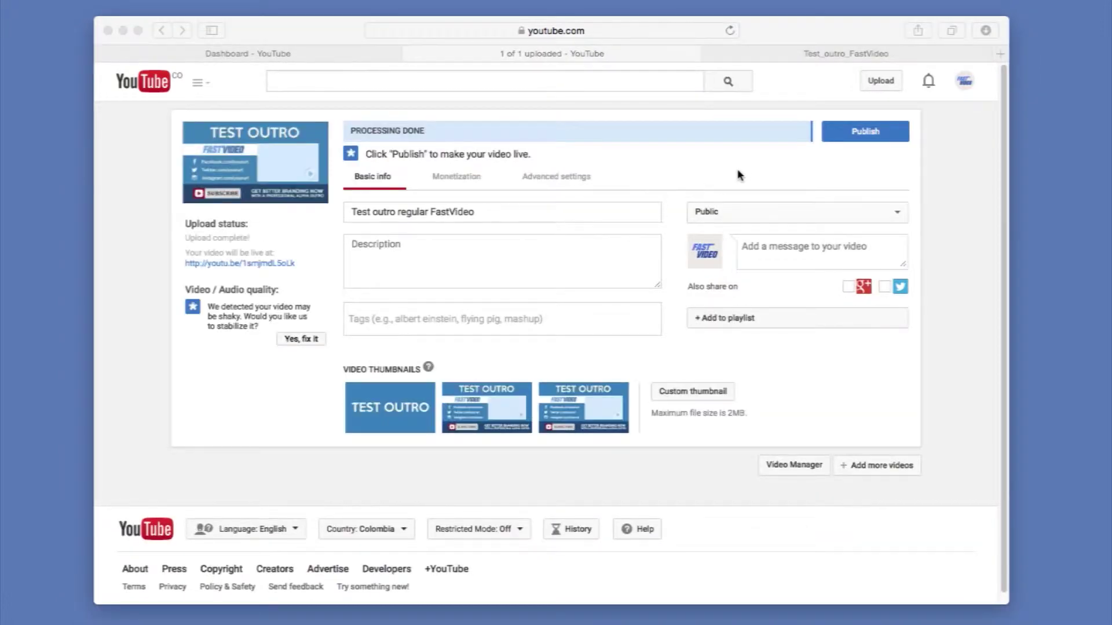
left_click(878, 143)
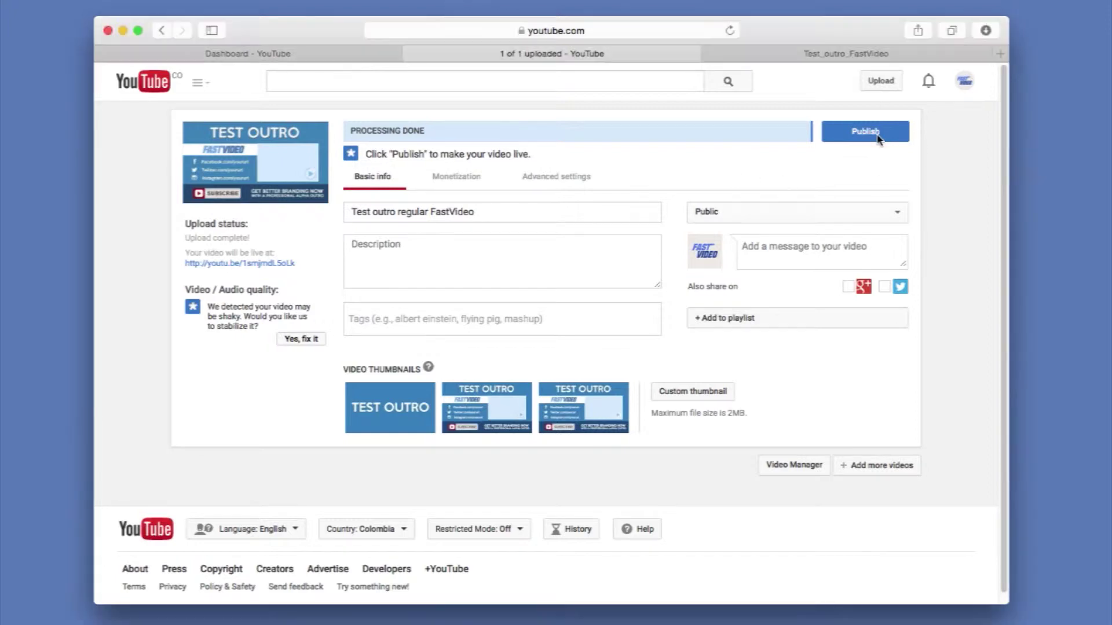
left_click(877, 142)
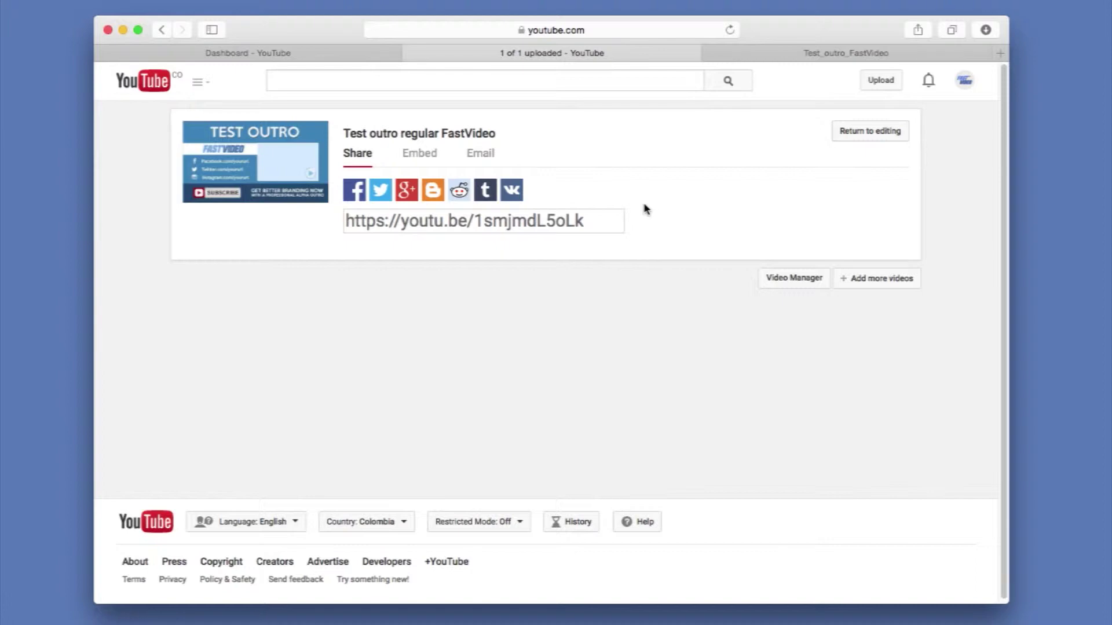
Step: Go through Creator Studio to the edit page of Test outro regular FastVideo
left_click(964, 81)
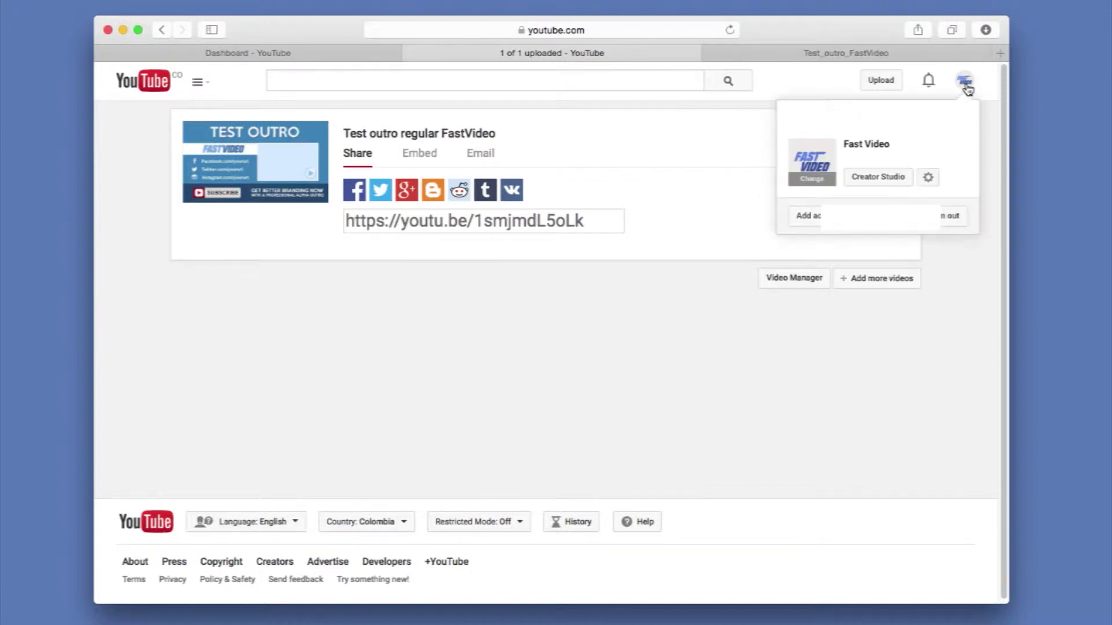
left_click(887, 178)
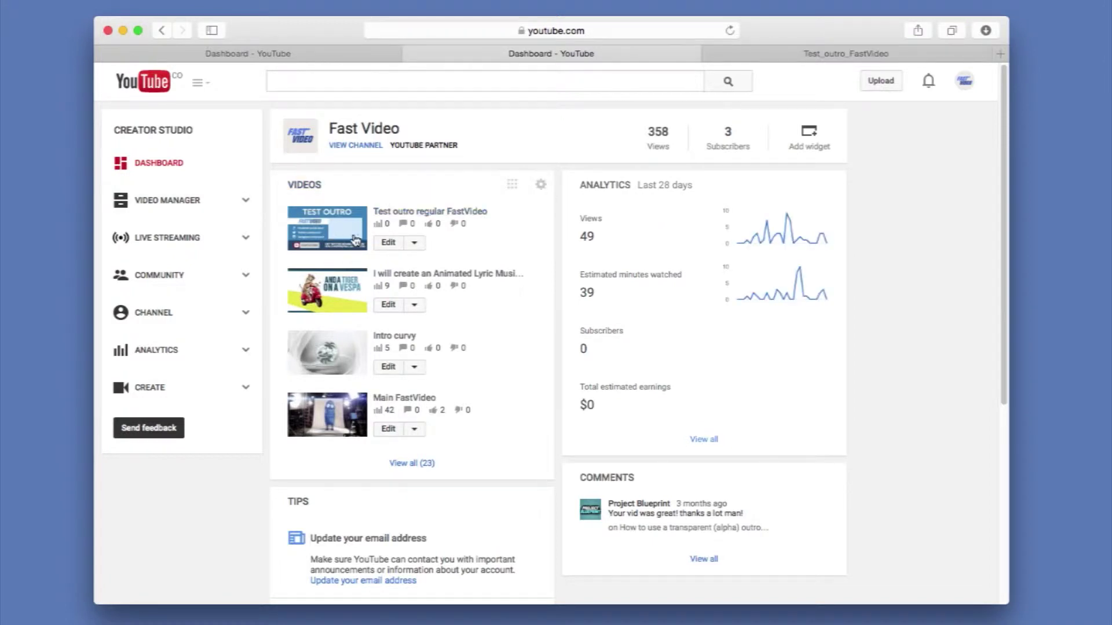
left_click(388, 246)
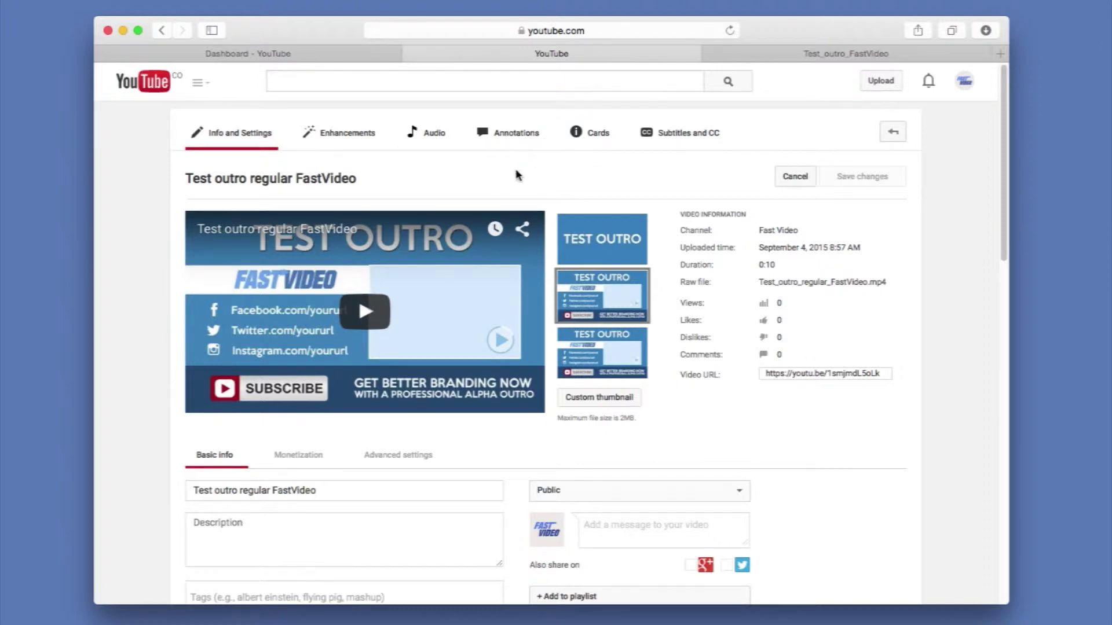
Step: Open the Annotations editor and play and pause the outro preview to locate its end-screen boxes
left_click(510, 141)
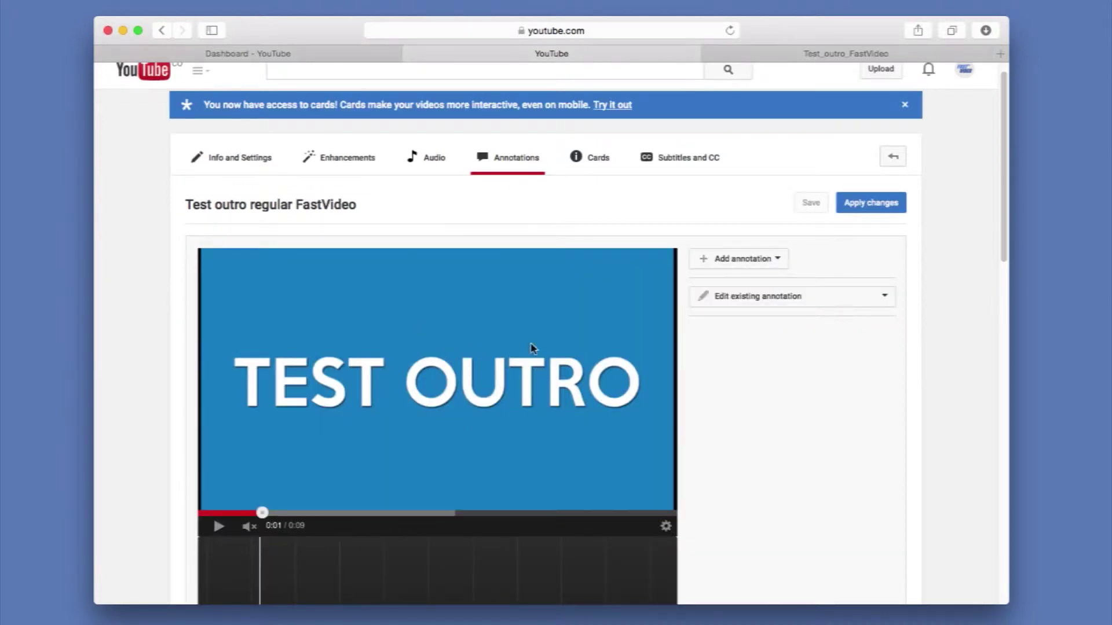
left_click(783, 262)
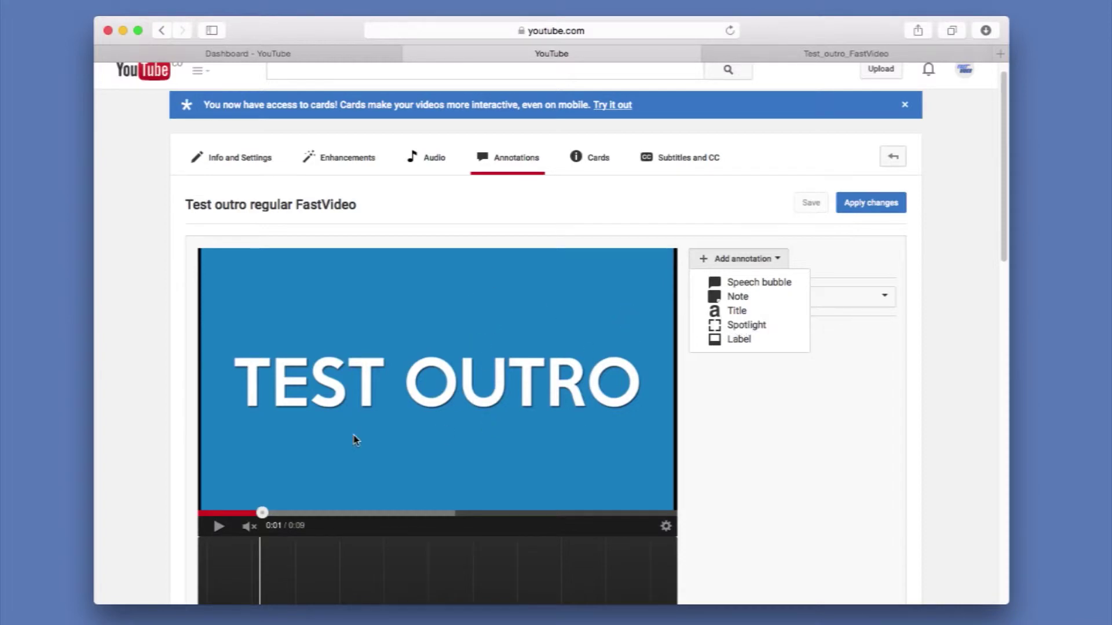
left_click(221, 530)
scroll(246, 493, "down", 2)
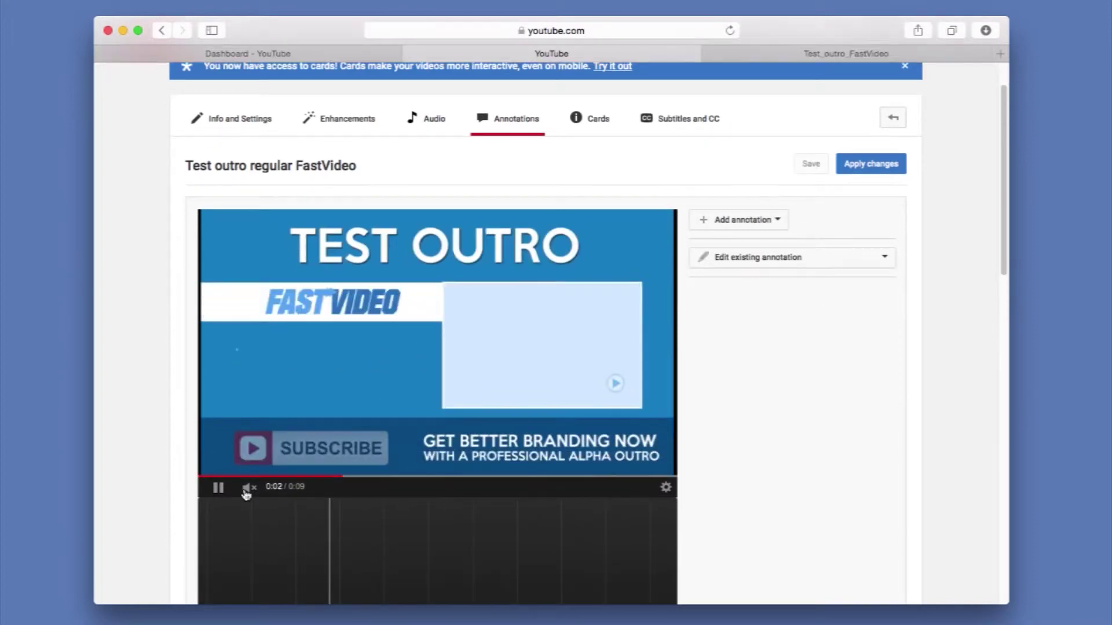
key("space")
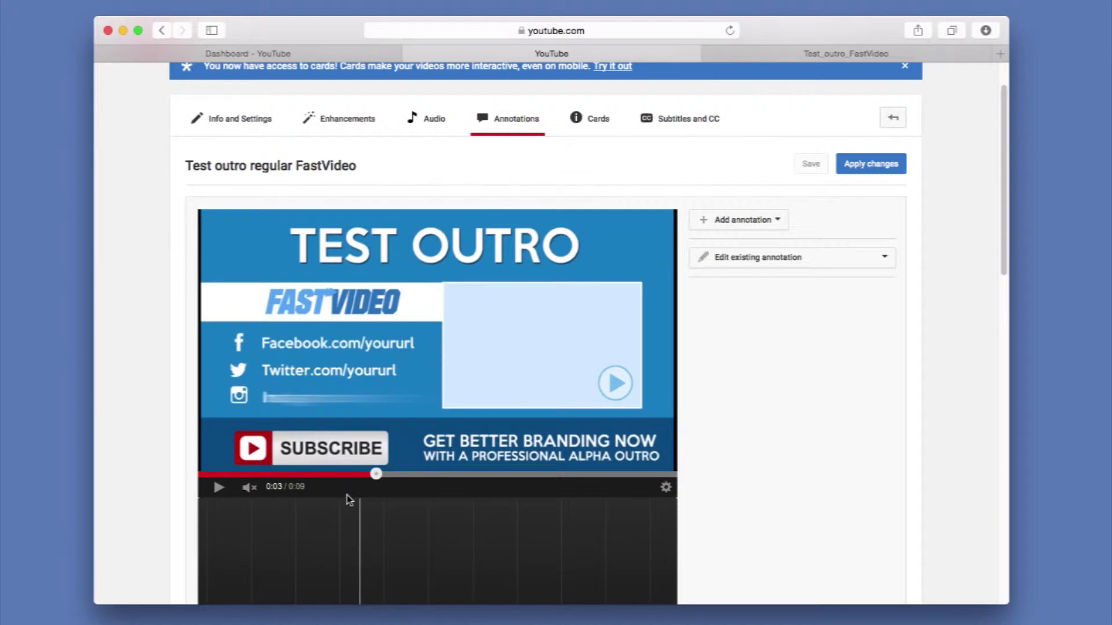
scroll(345, 498, "down", 3)
left_click(216, 398)
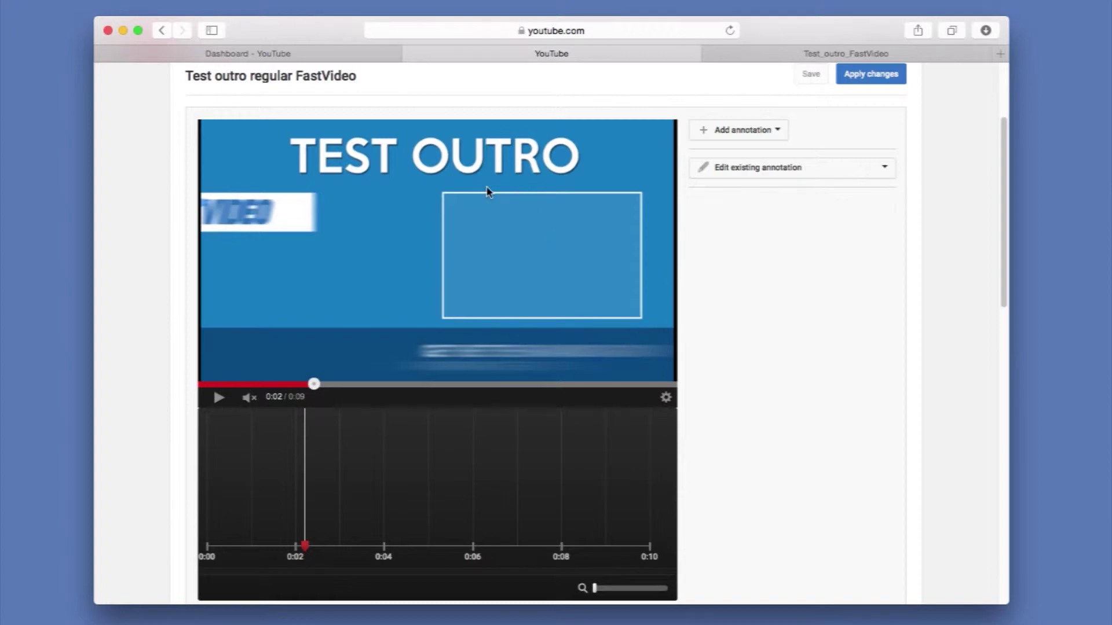
left_click(776, 131)
Step: Add a spotlight sized to the outlined video box and type 'Click this video' into it
left_click(750, 198)
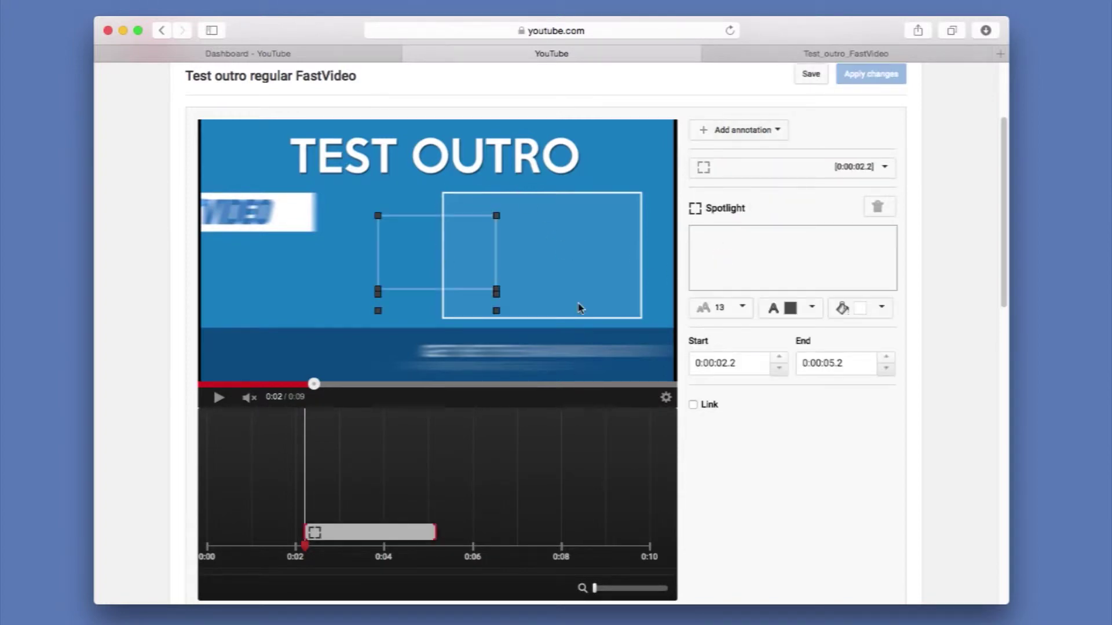
left_click_drag(457, 278, 520, 253)
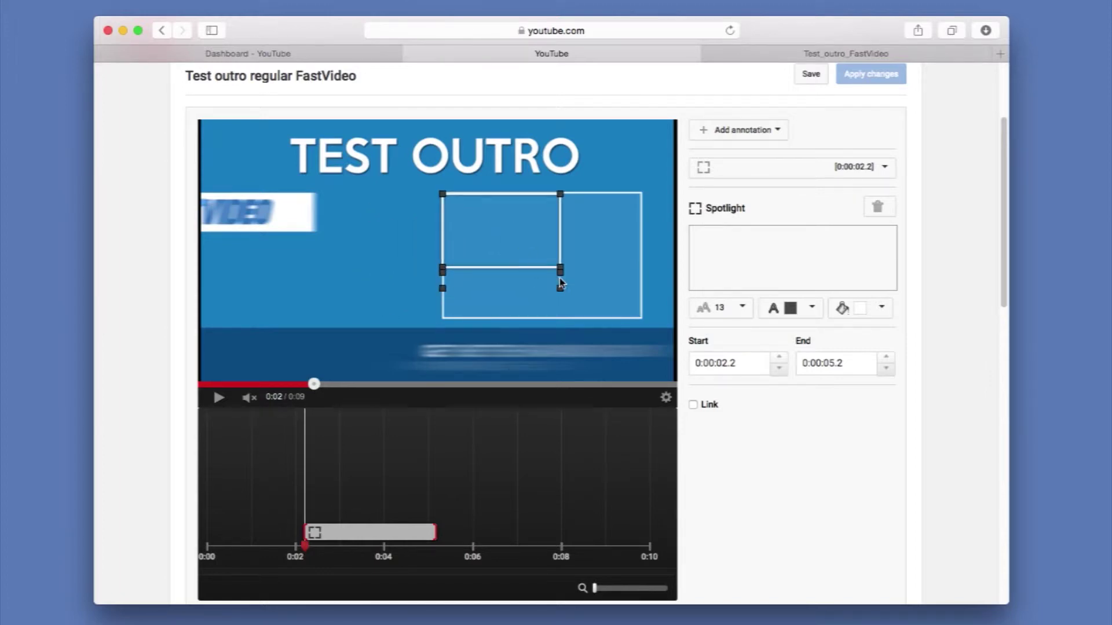
left_click_drag(561, 284, 642, 324)
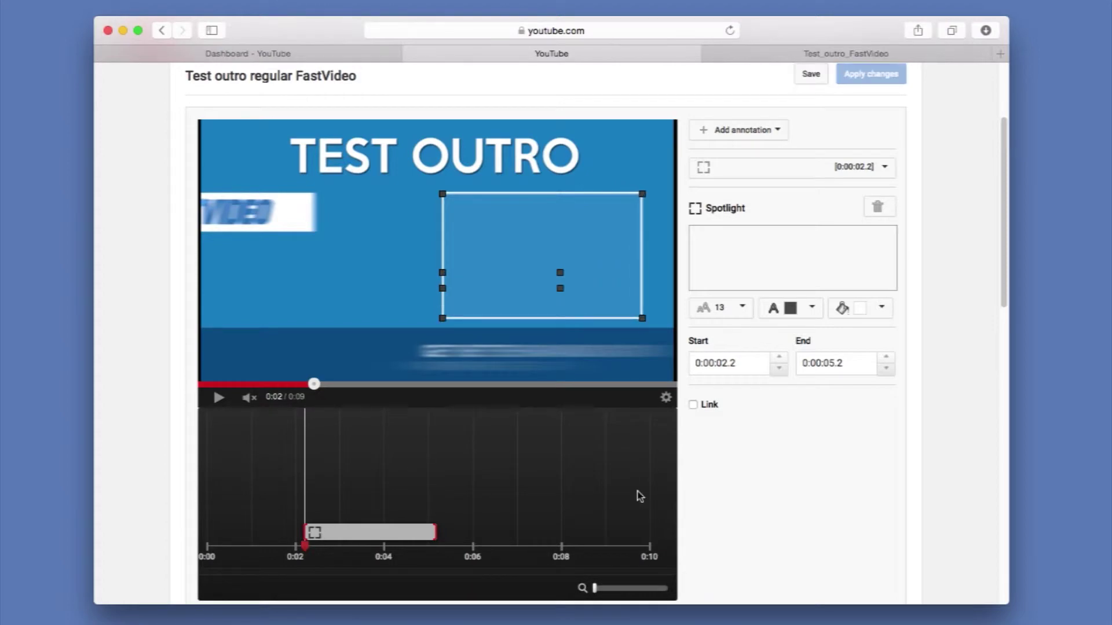
left_click_drag(499, 284, 513, 297)
left_click(706, 242)
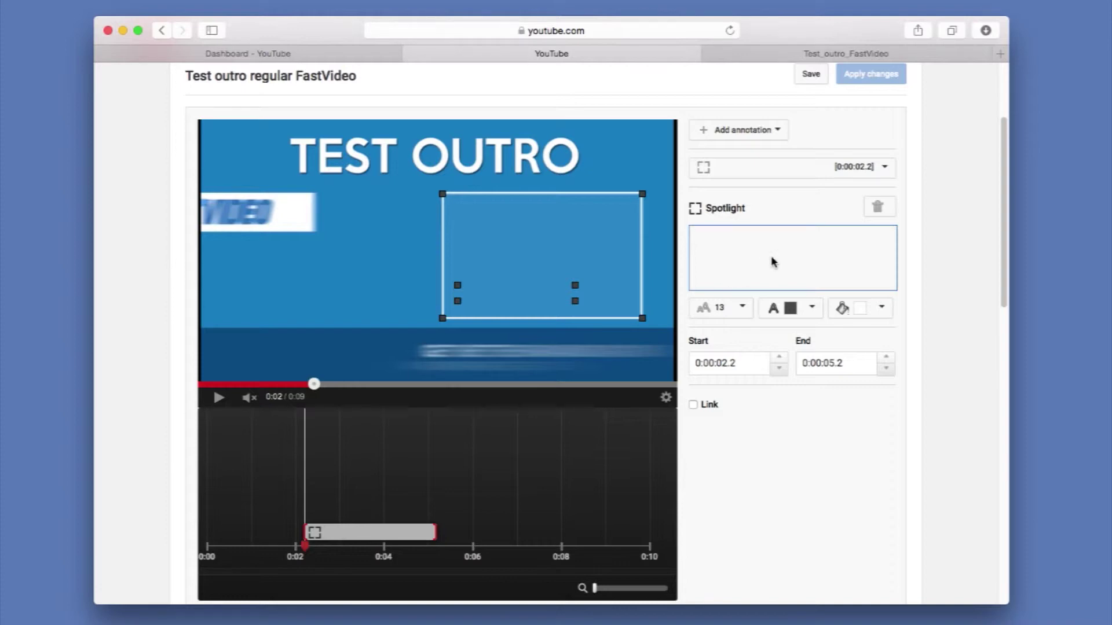
type("Click")
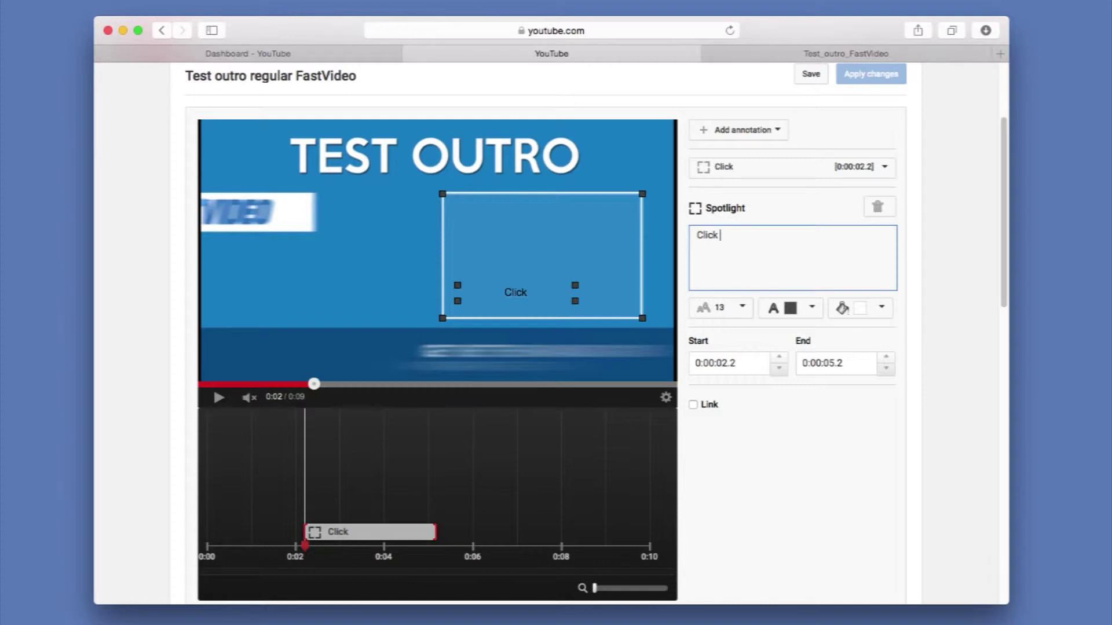
type(" this video")
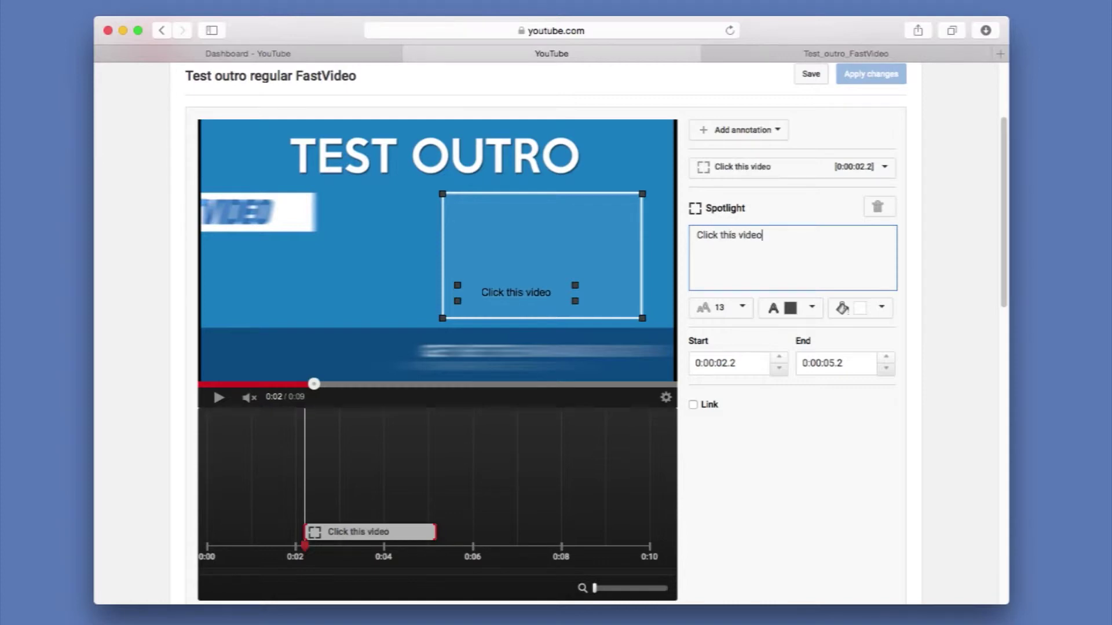
Step: Set the spotlight's text to size 16 and black colour
left_click(743, 309)
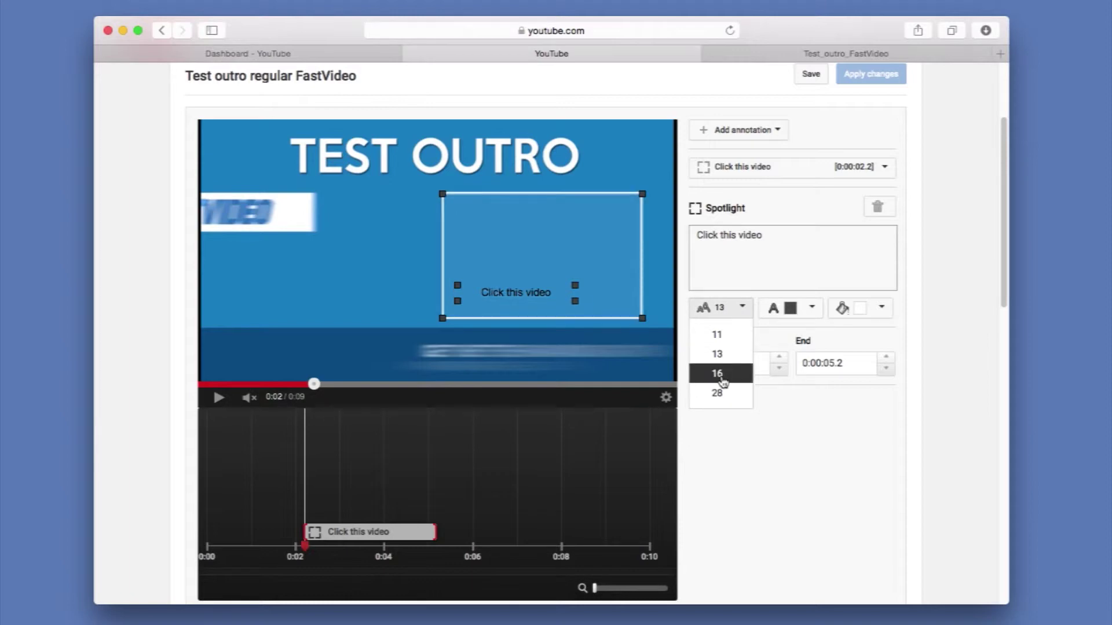
left_click(720, 373)
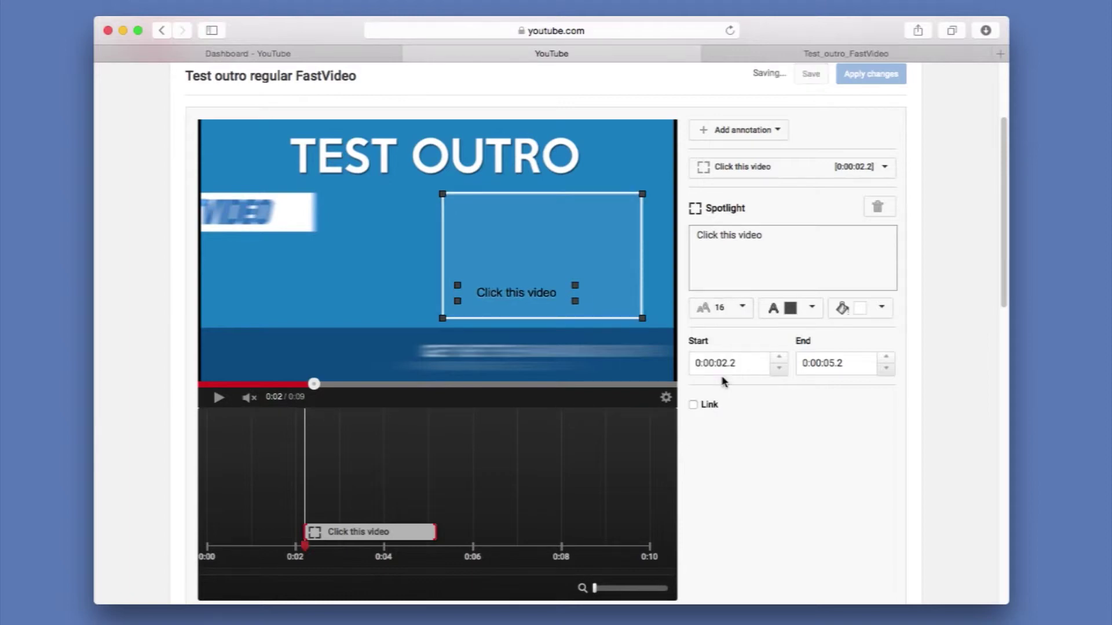
left_click(813, 309)
left_click(769, 329)
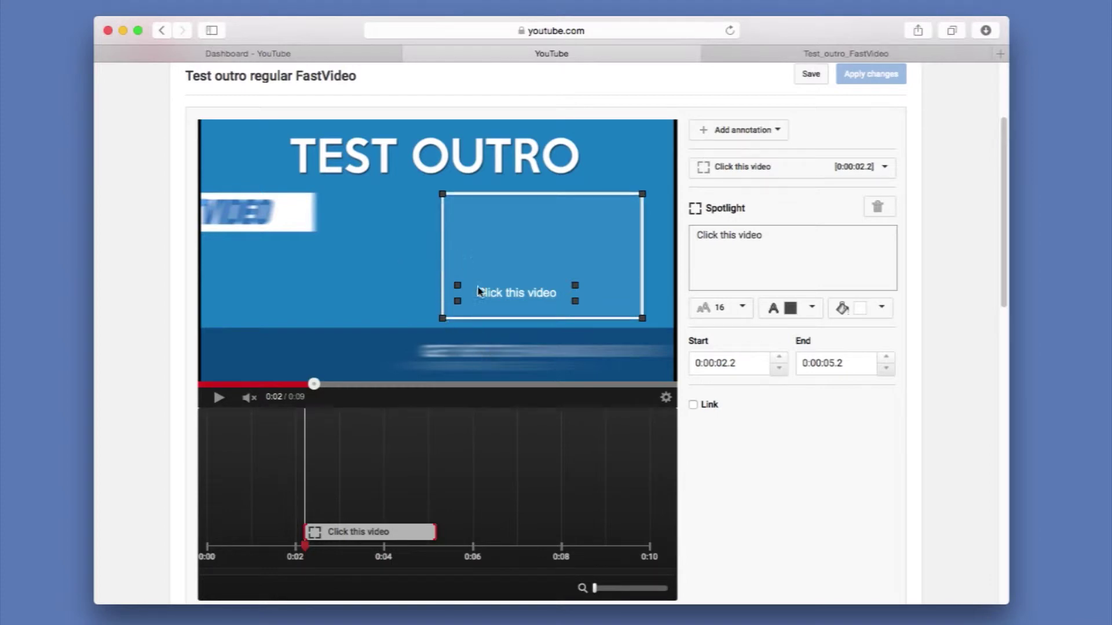
left_click(812, 308)
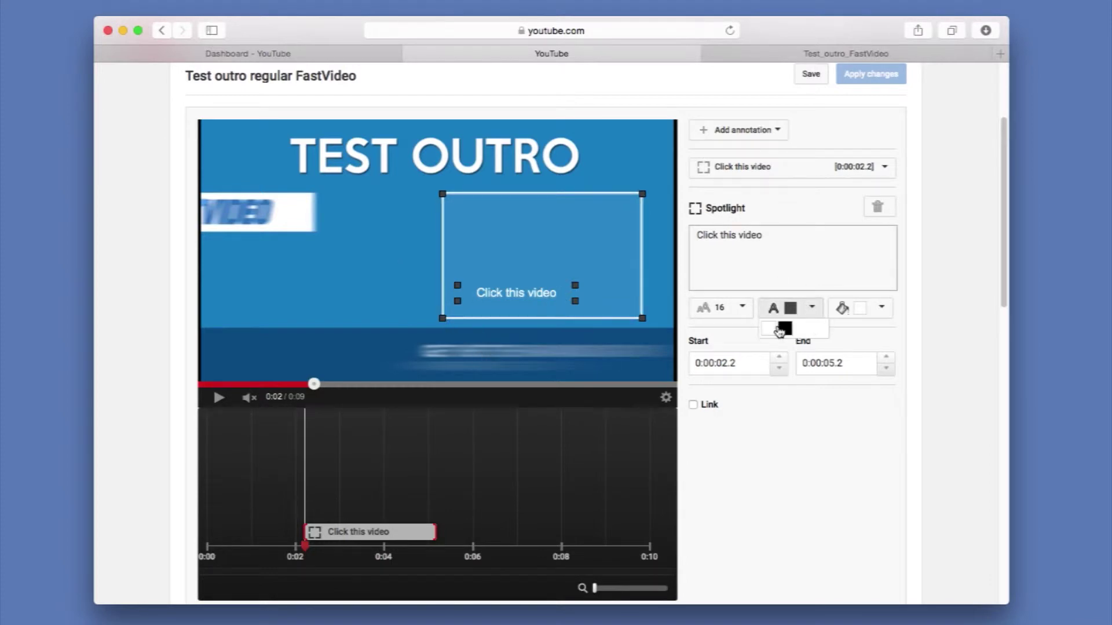
left_click(785, 329)
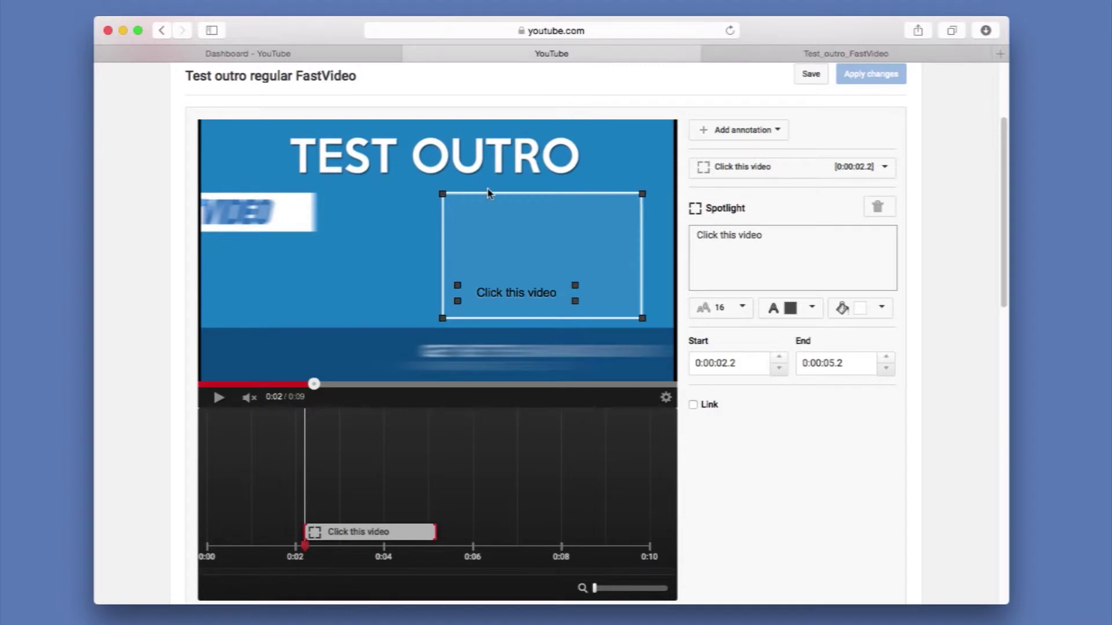
Step: Give the spotlight a yellow fill, extend it to 0:00:09.3, and enable its link
left_click(881, 307)
left_click(894, 349)
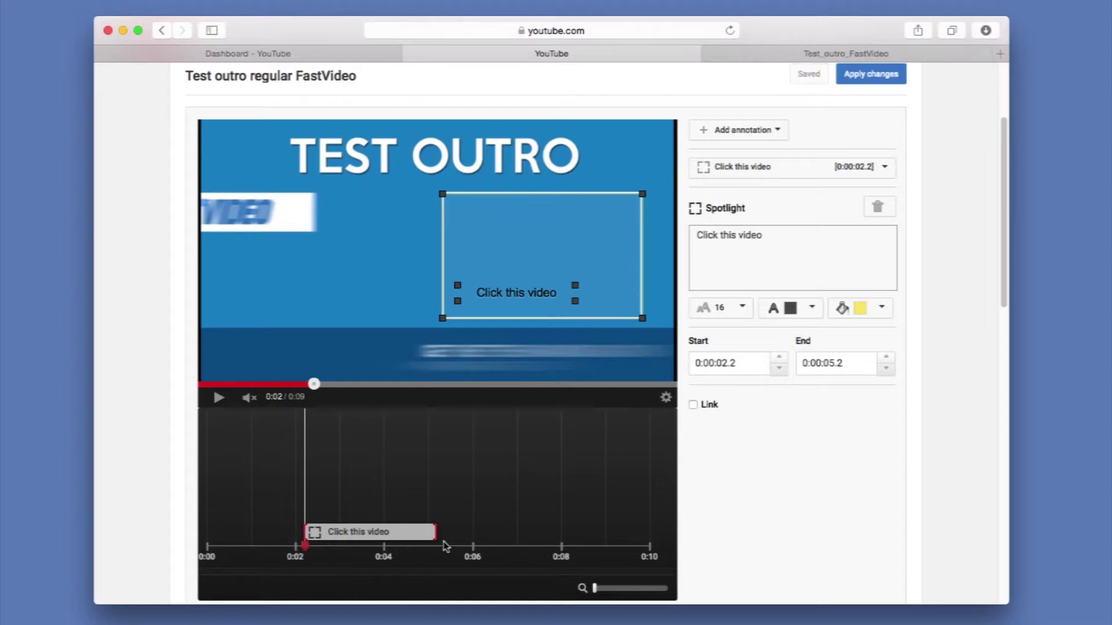
left_click_drag(456, 535, 666, 532)
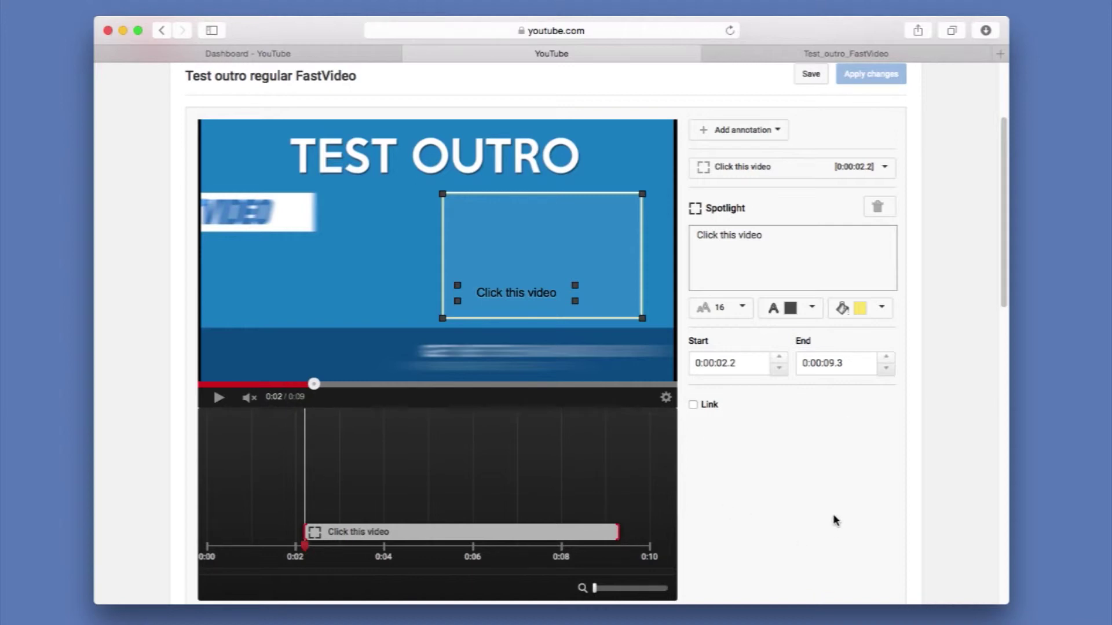
left_click(694, 405)
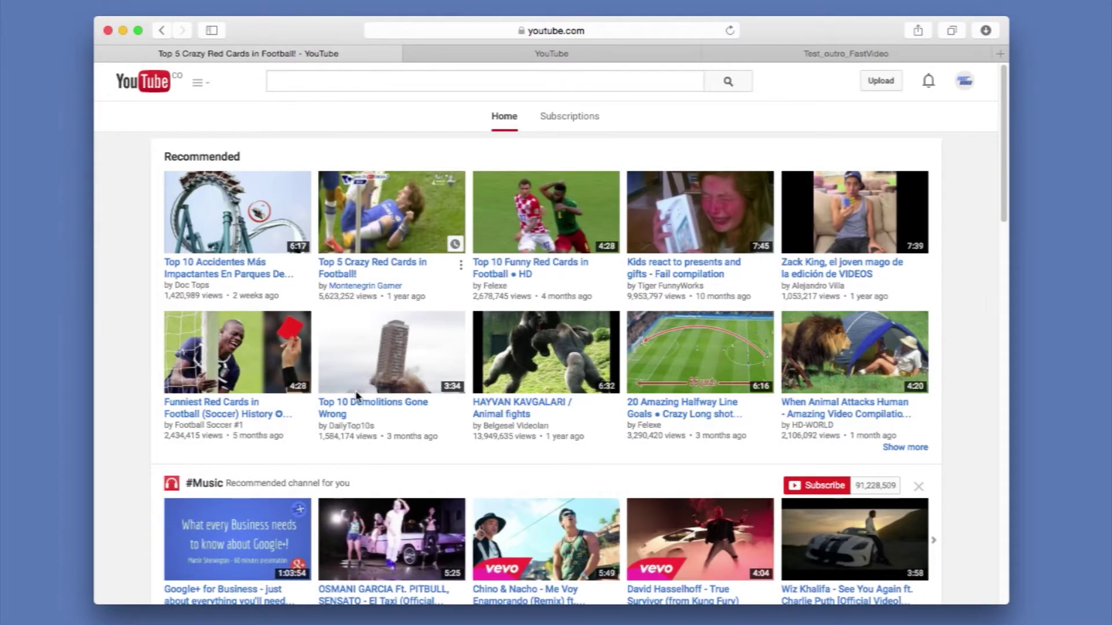
Step: Open 'Top 5 Crazy Red Cards in Football!', pause the ad, and select its short share link
left_click(349, 356)
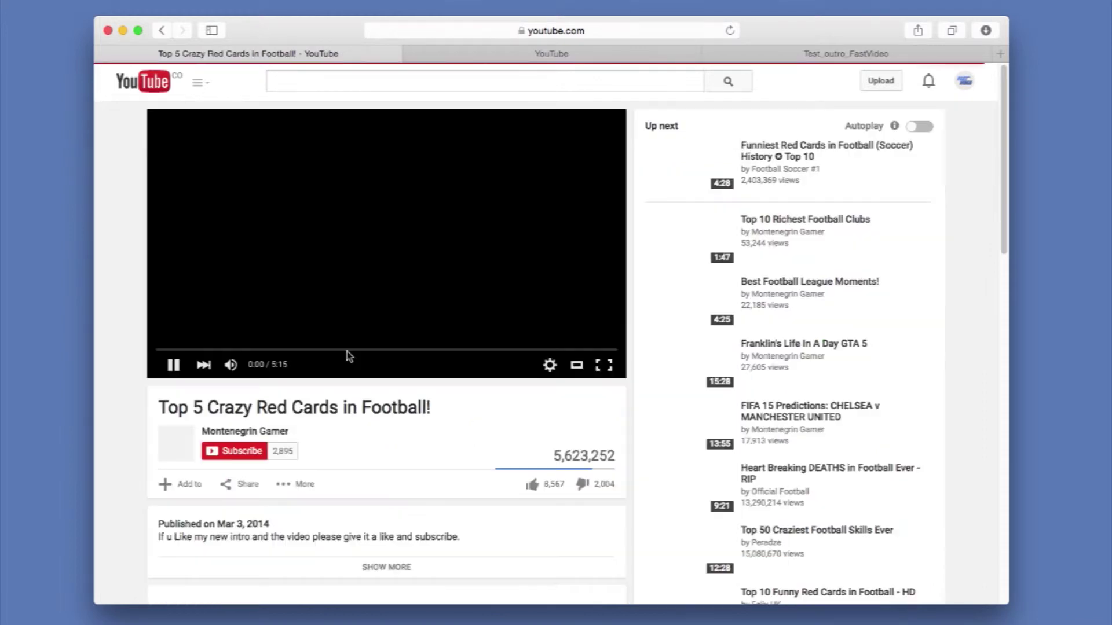
left_click(173, 366)
scroll(258, 467, "down", 3)
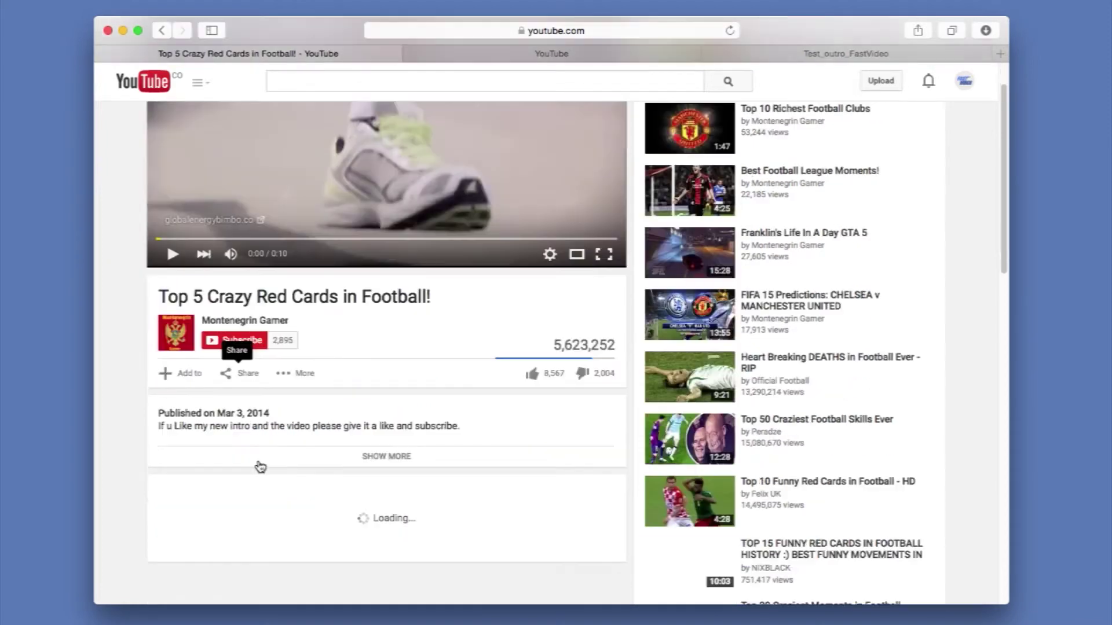
left_click(247, 376)
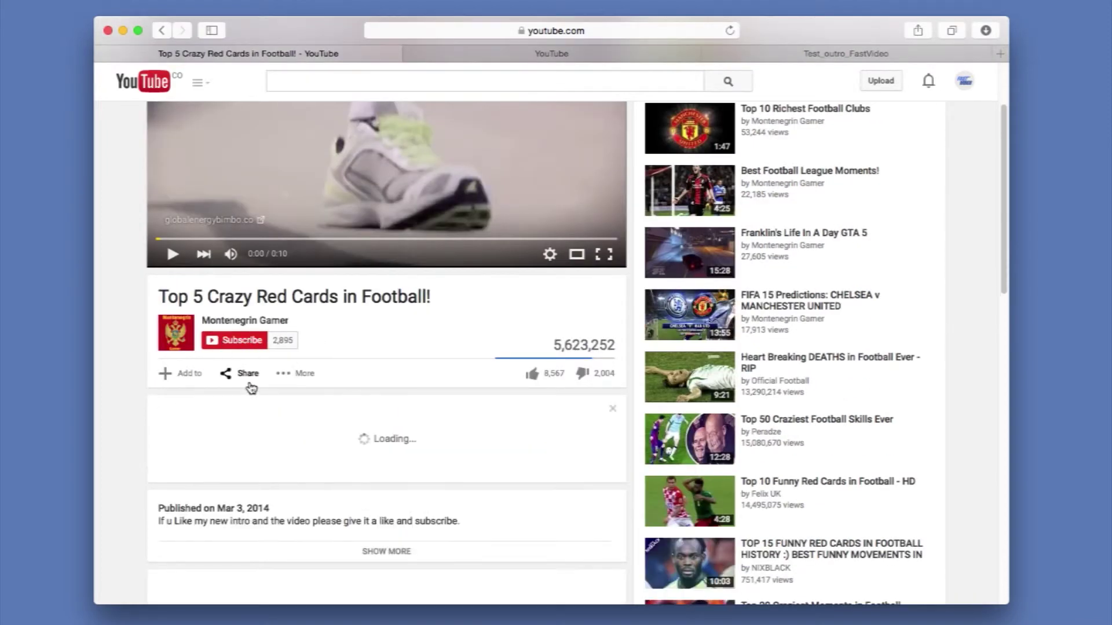
left_click_drag(403, 485, 151, 467)
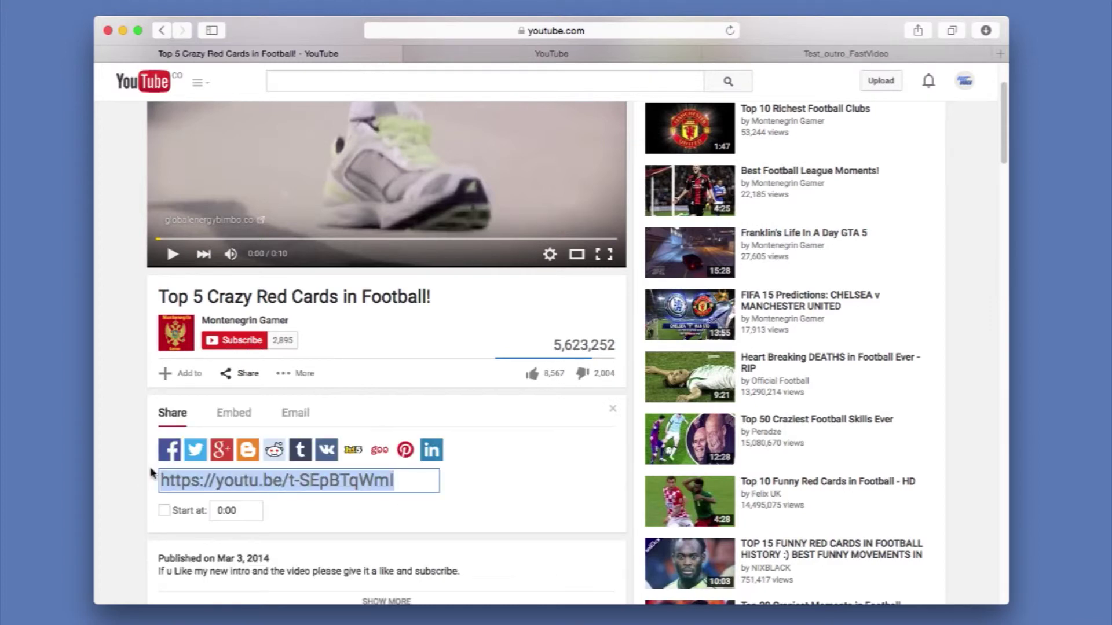
left_click(629, 57)
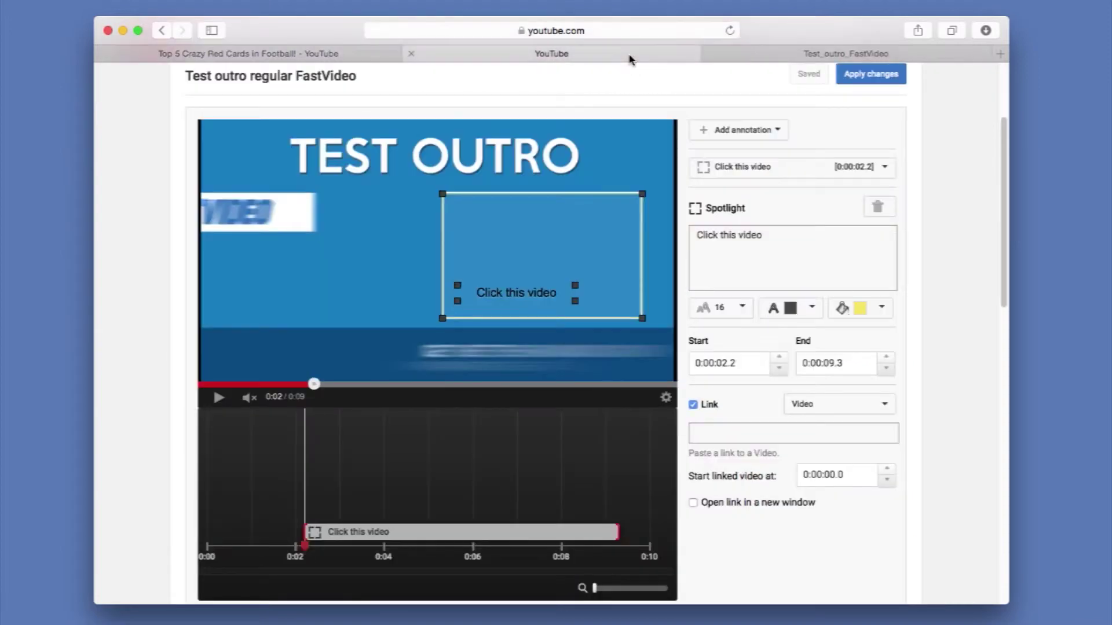
left_click(724, 436)
type("https://youtu.be/t-SEpBTqWmI")
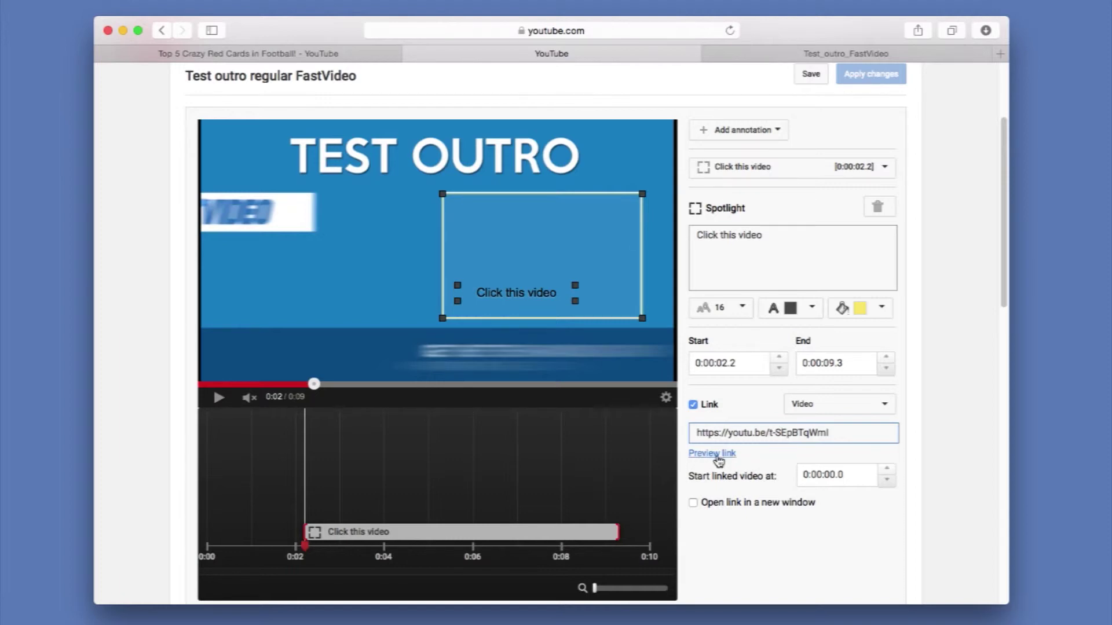
left_click(694, 503)
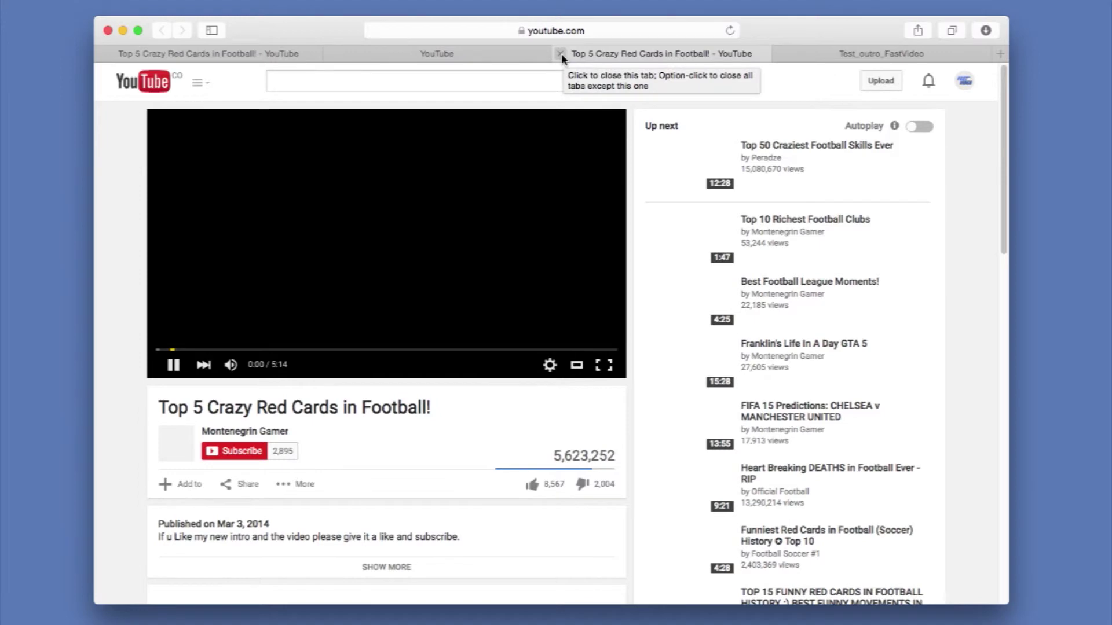
left_click(561, 54)
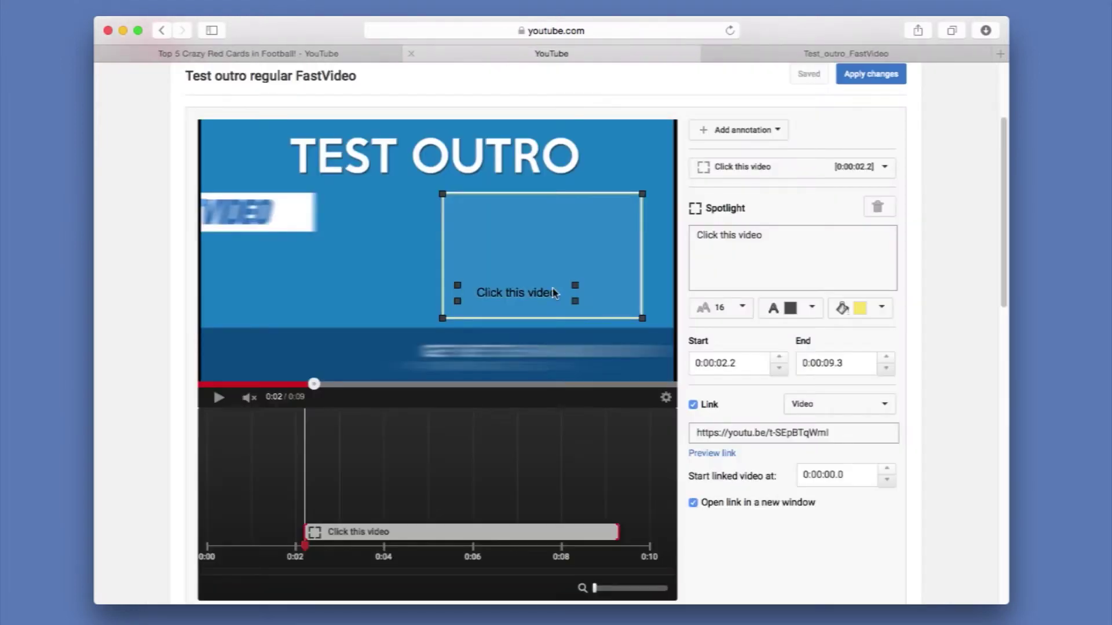
scroll(931, 346, "up", 1)
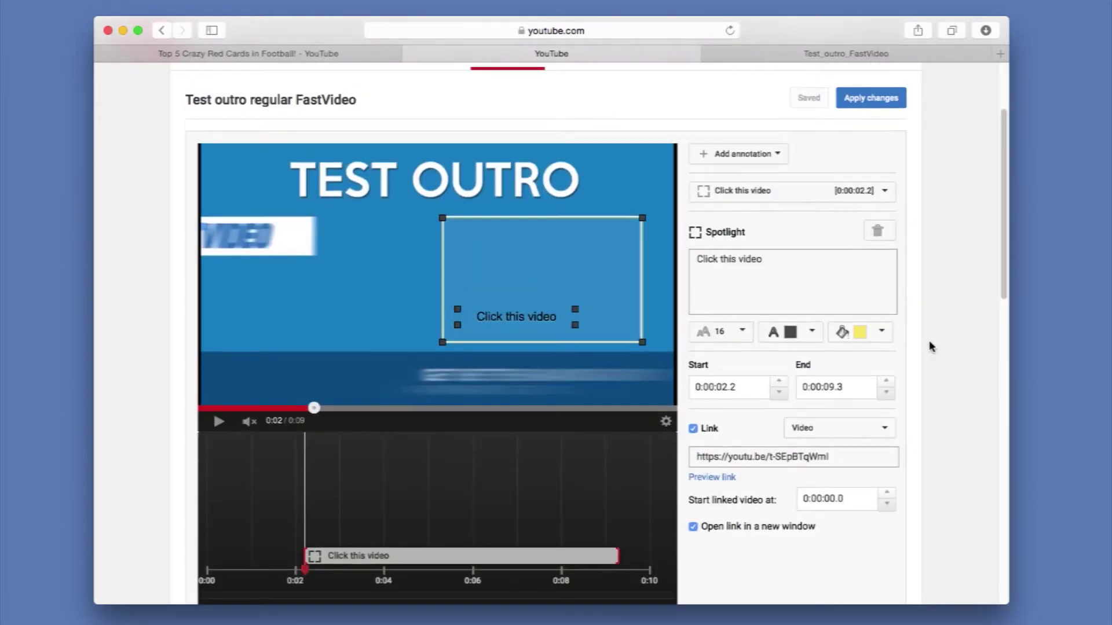
left_click(866, 98)
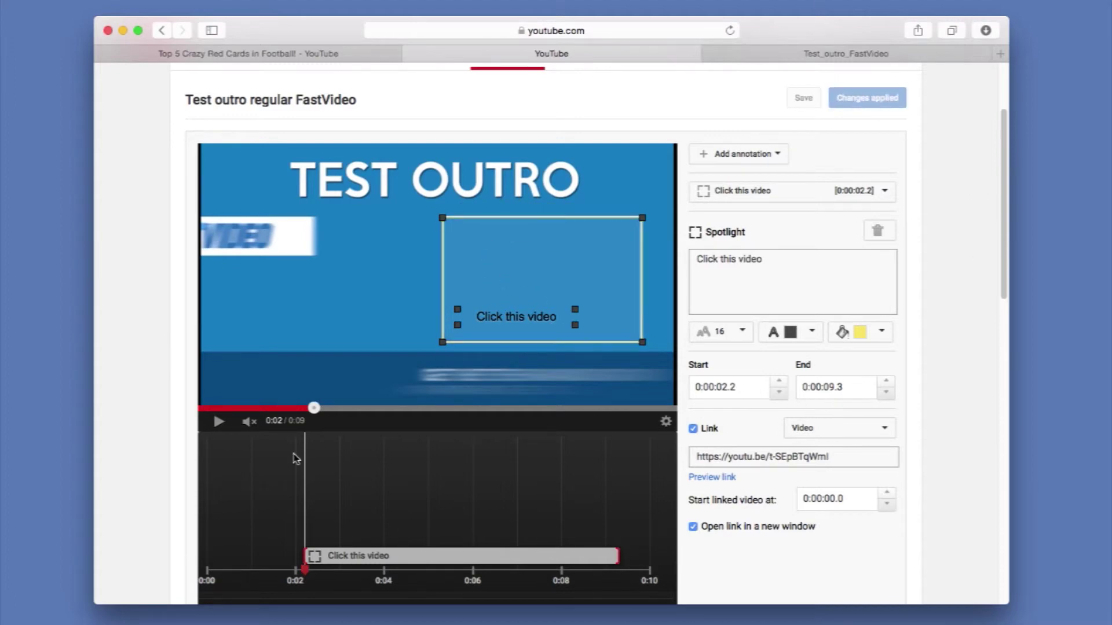
scroll(295, 458, "down", 1)
Step: Replay the outro, then add a second spotlight fitted tightly around the SUBSCRIBE graphic
left_click(219, 419)
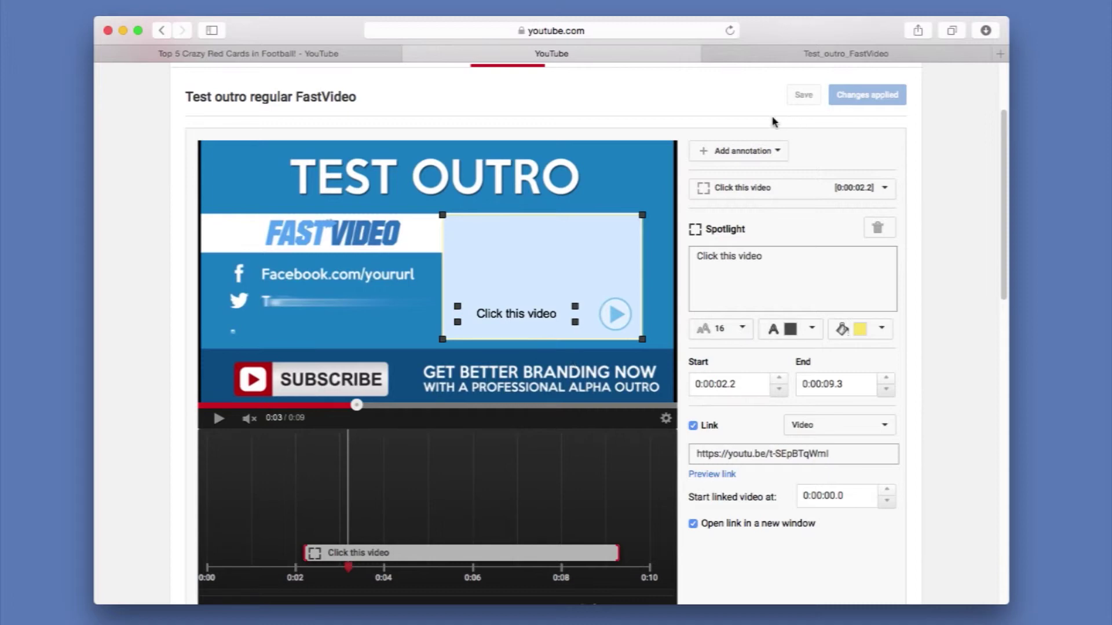
left_click(732, 152)
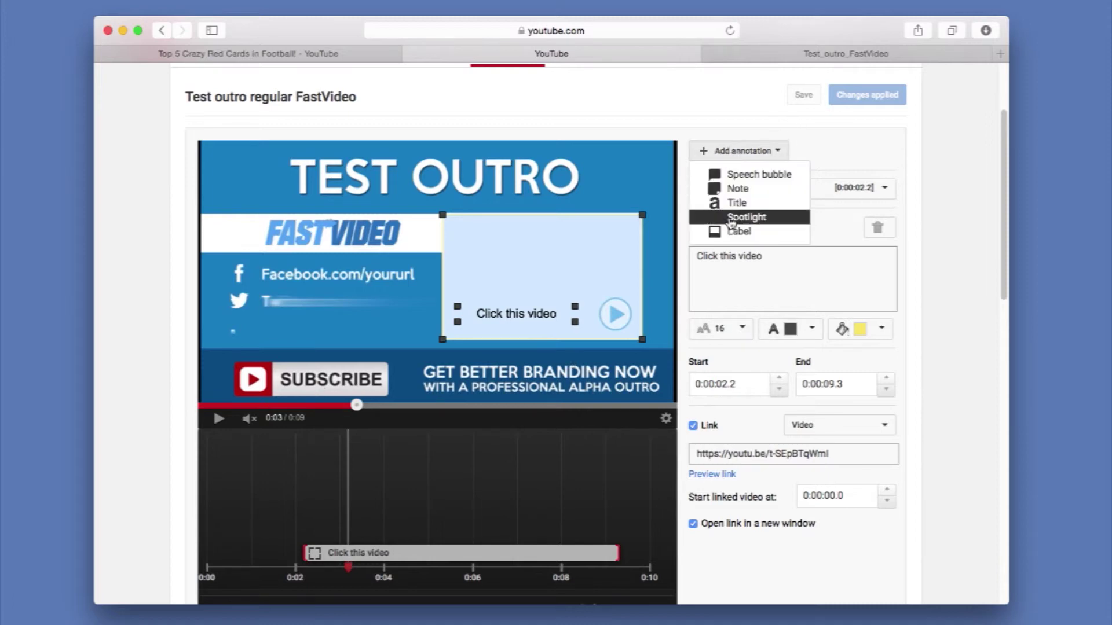
left_click(746, 218)
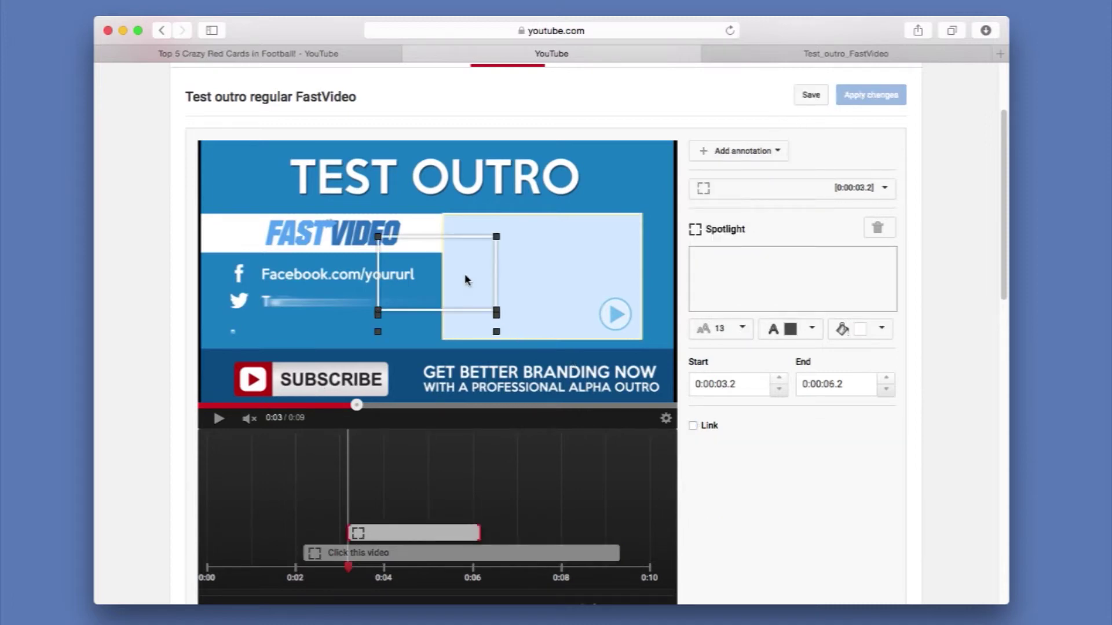
left_click_drag(465, 273, 323, 379)
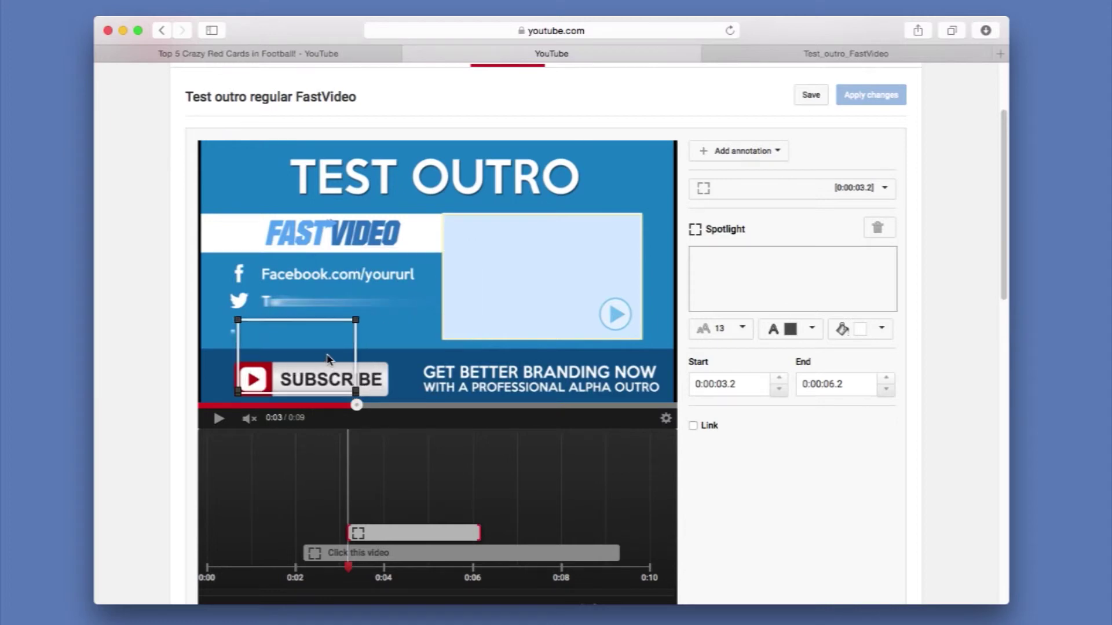
left_click_drag(360, 321, 392, 360)
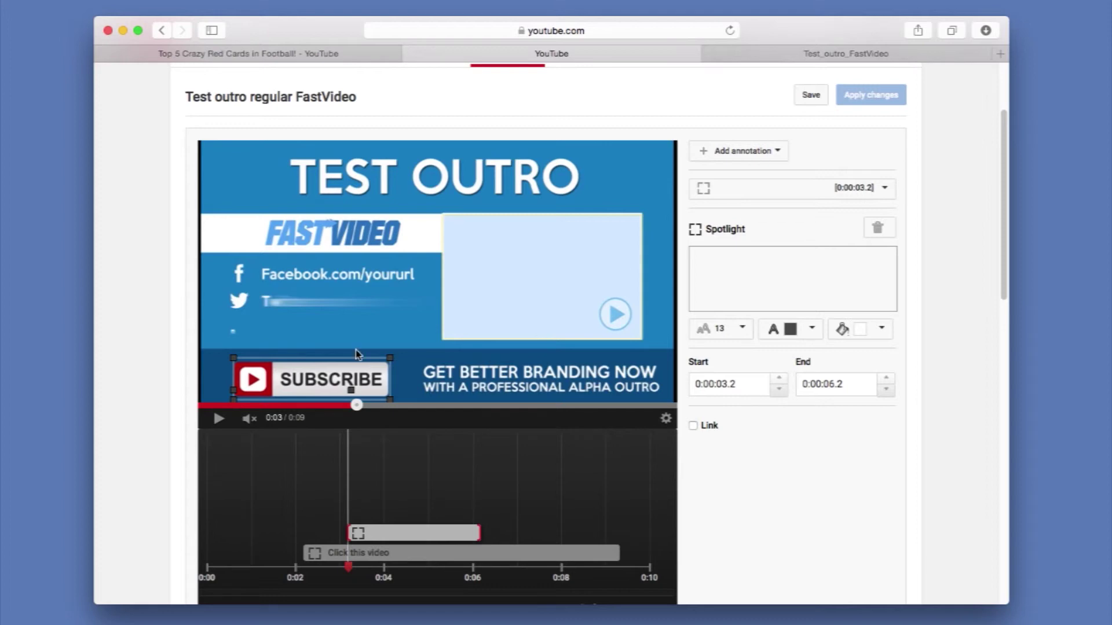
left_click(716, 266)
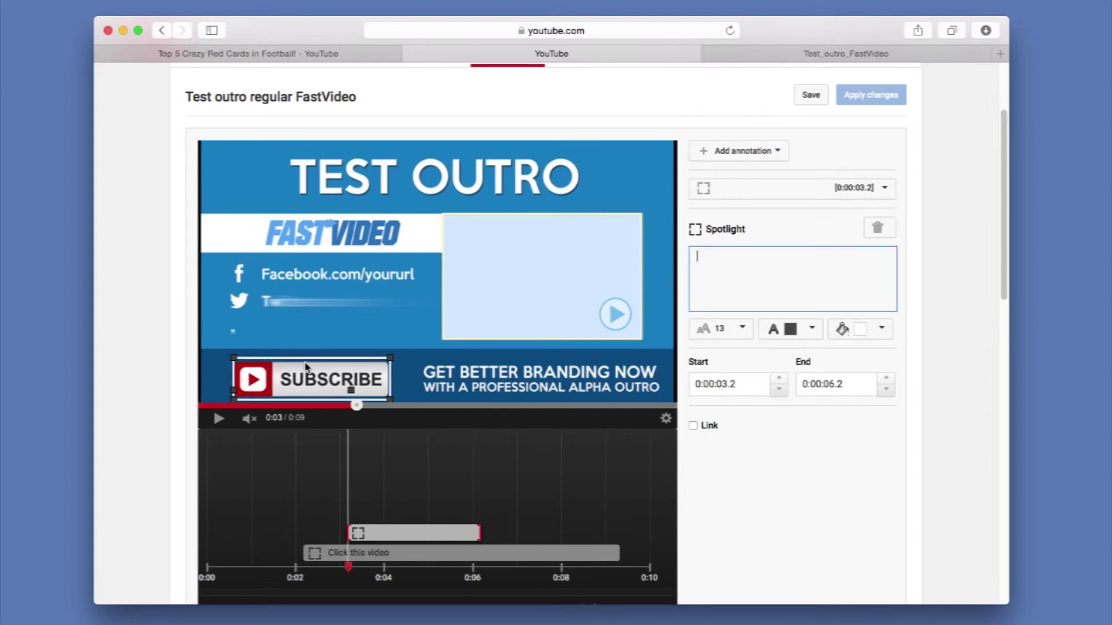
Step: Turn the Subscribe spotlight into a Subscribe-type link and start entering the channel
left_click(694, 427)
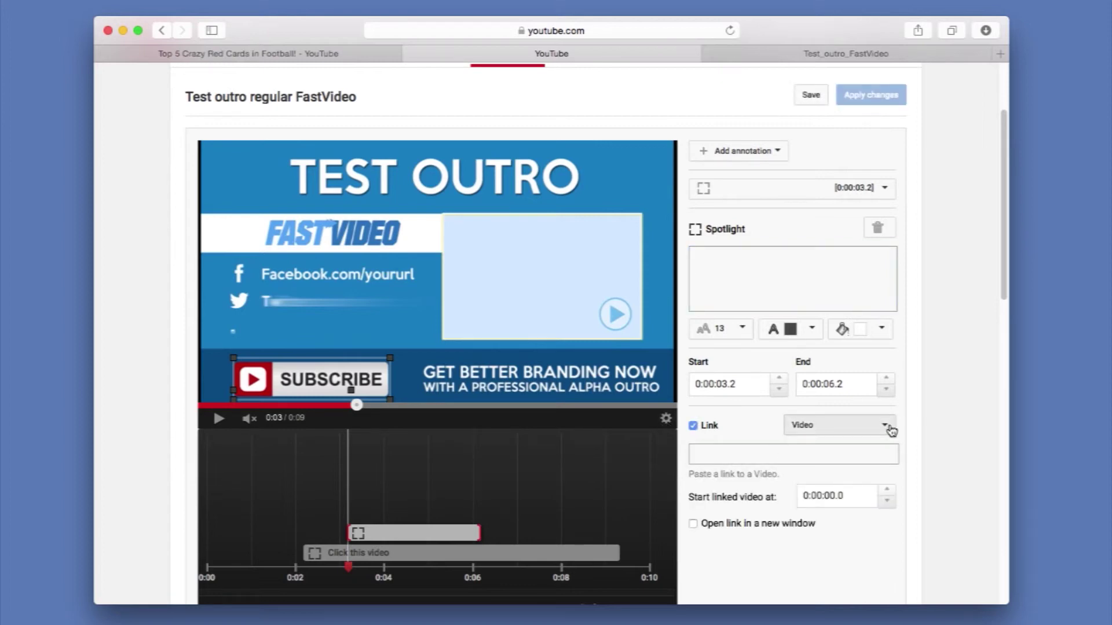
left_click(890, 429)
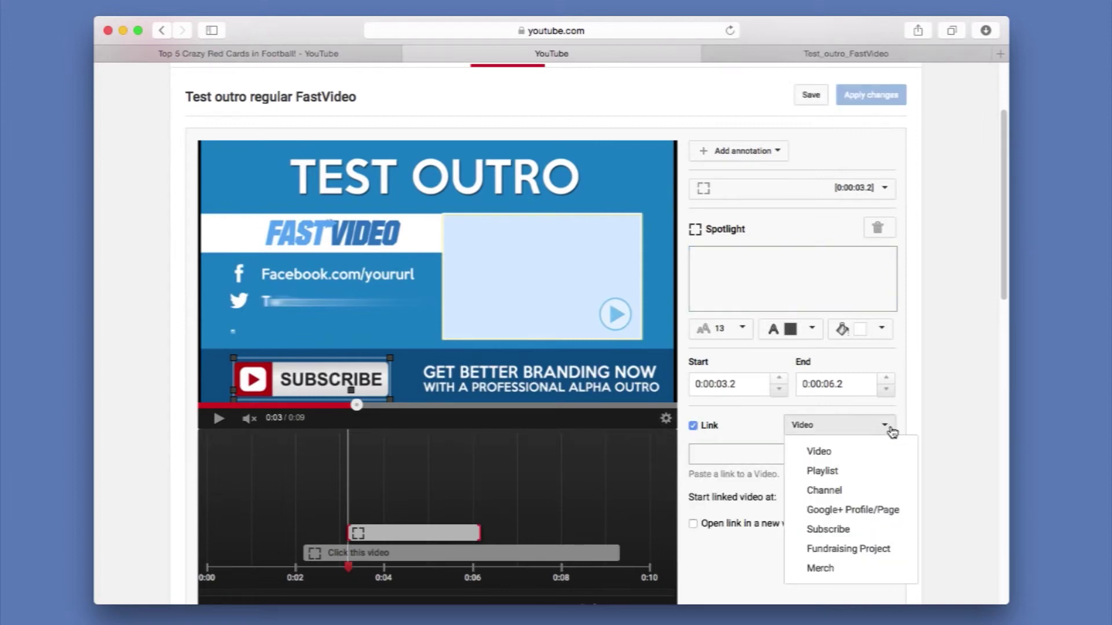
left_click(818, 535)
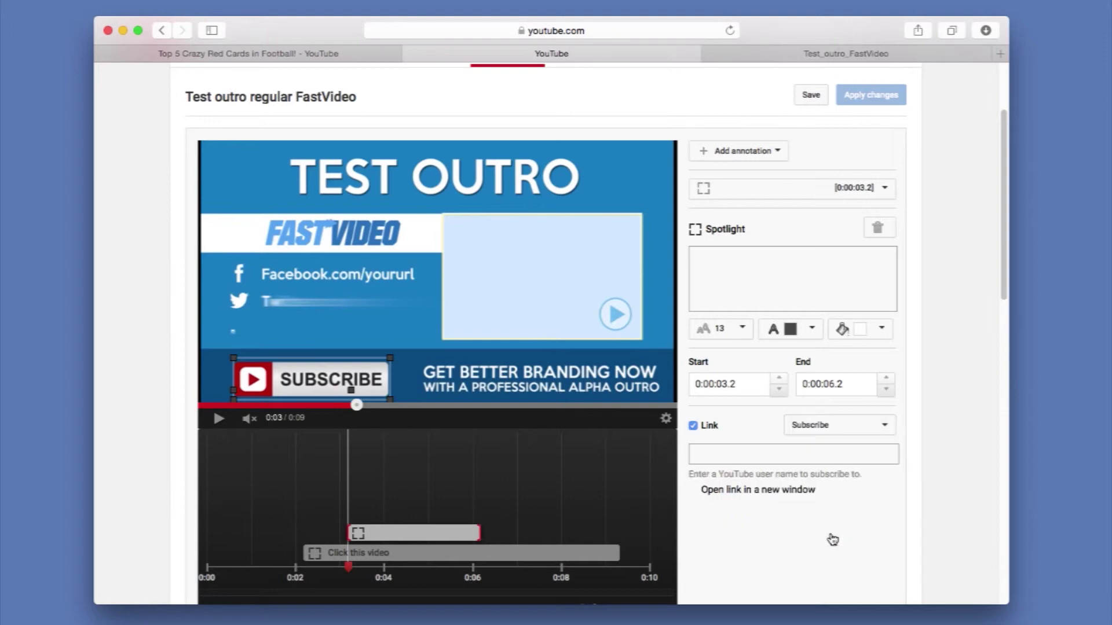
left_click(713, 456)
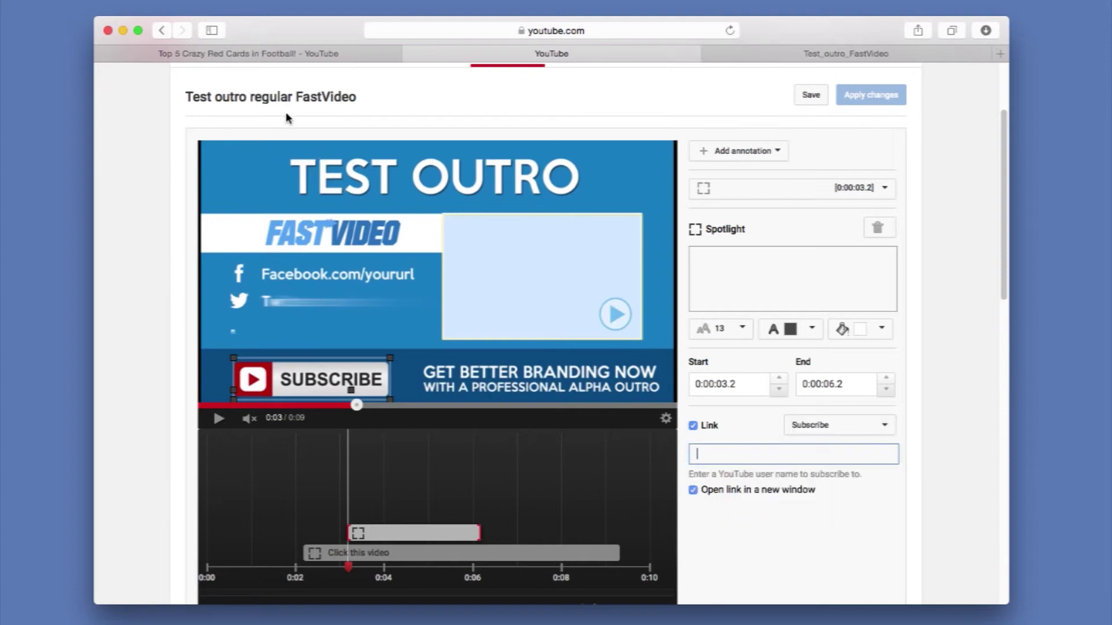
Step: In the other tab, open the Fast Video channel page and select its web address
left_click(211, 55)
left_click(199, 83)
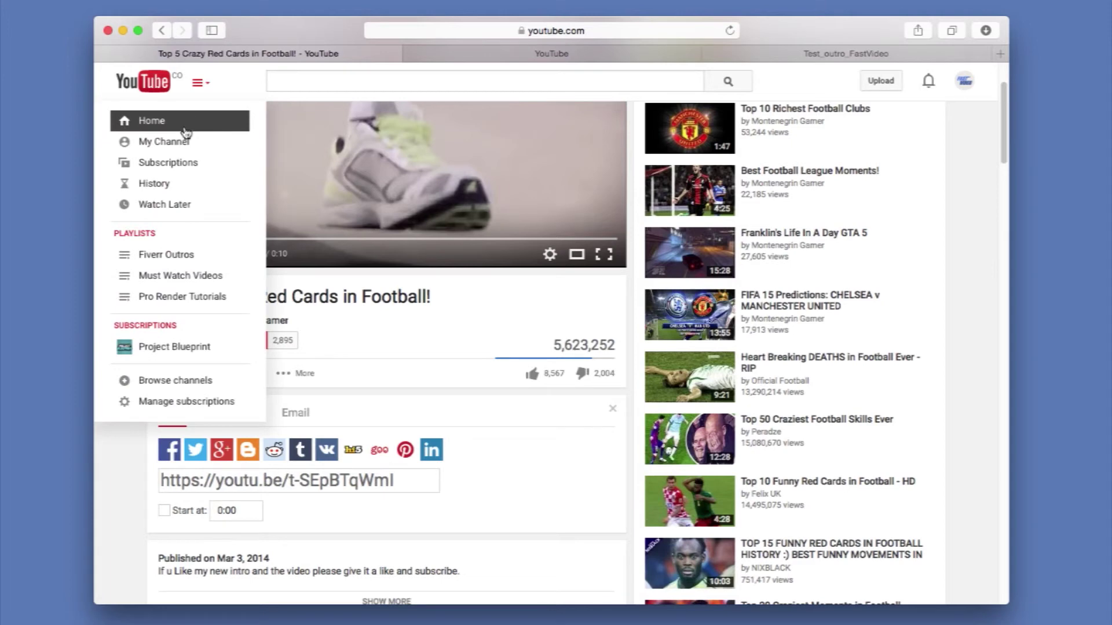
left_click(150, 146)
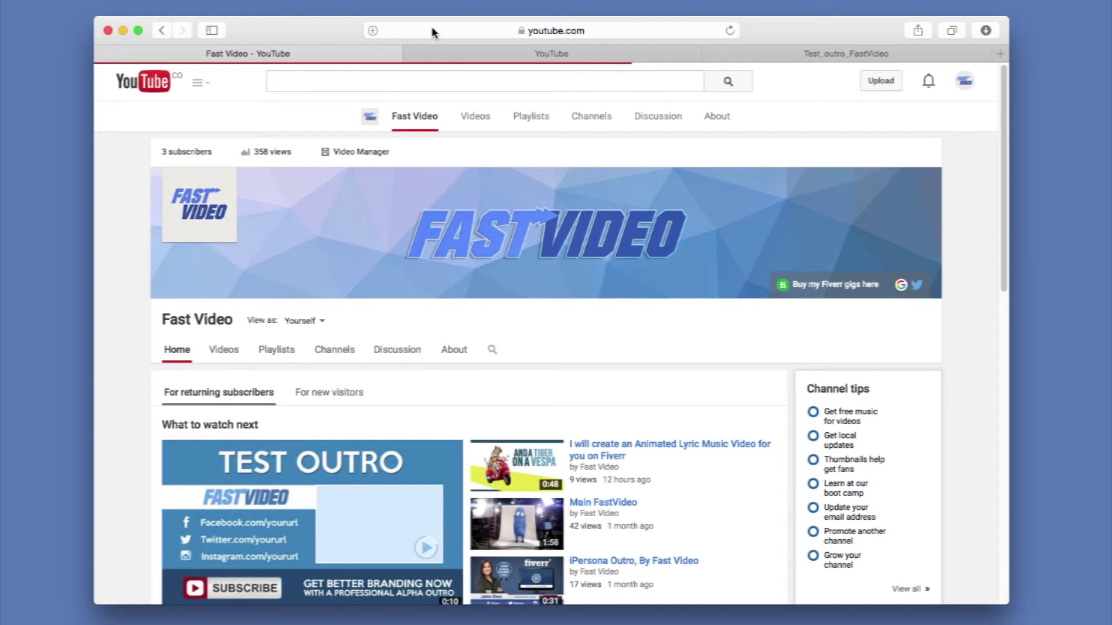
left_click(432, 32)
key("super+c")
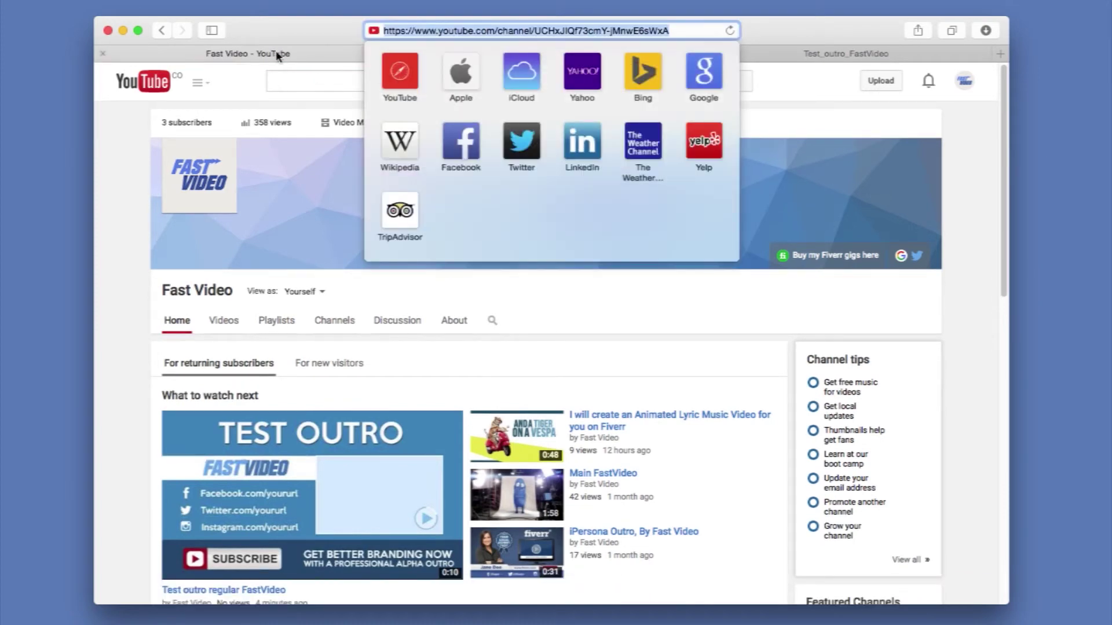
left_click(481, 53)
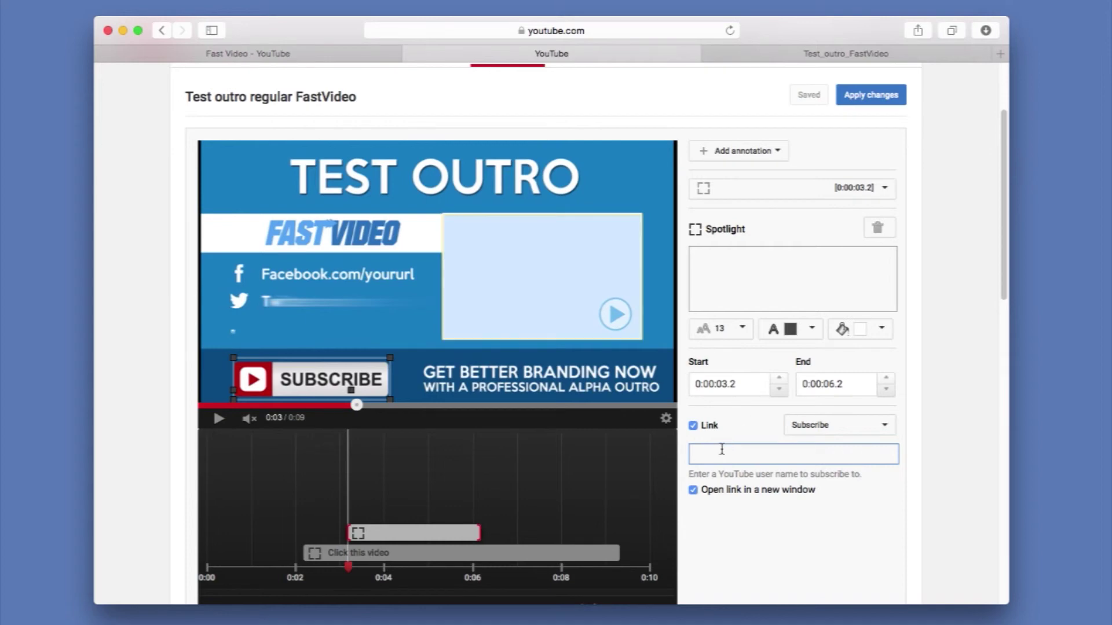
Step: Paste the Fast Video channel URL as the subscribe target, extend the spotlight to 0:09.3, and preview the timing
key("super+v")
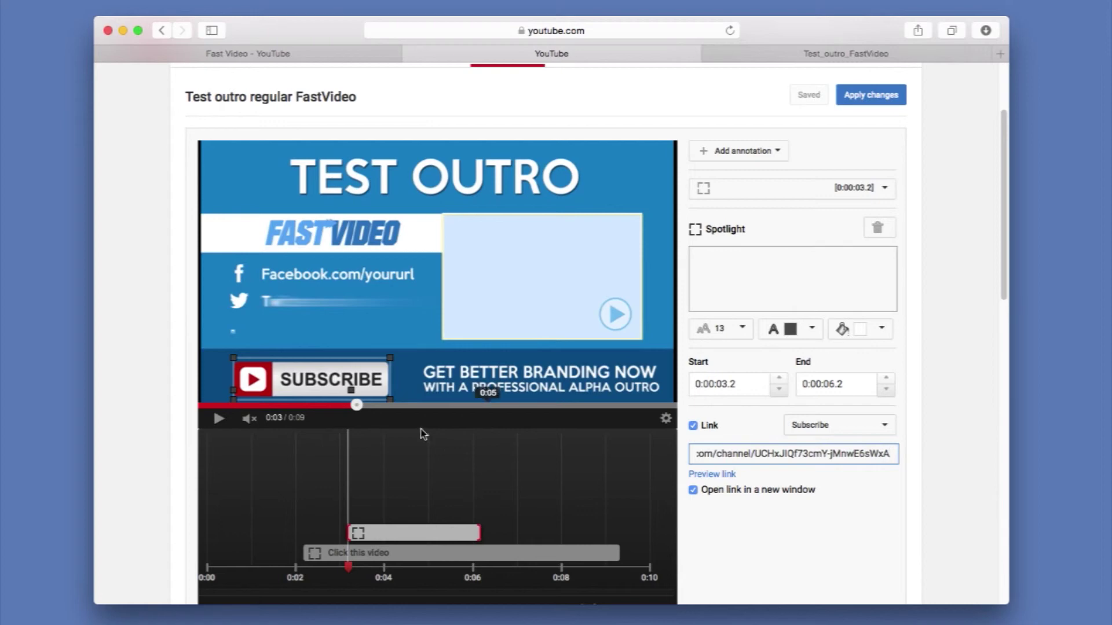
left_click_drag(481, 531, 619, 532)
key("space")
scroll(265, 363, "down", 3)
key("space")
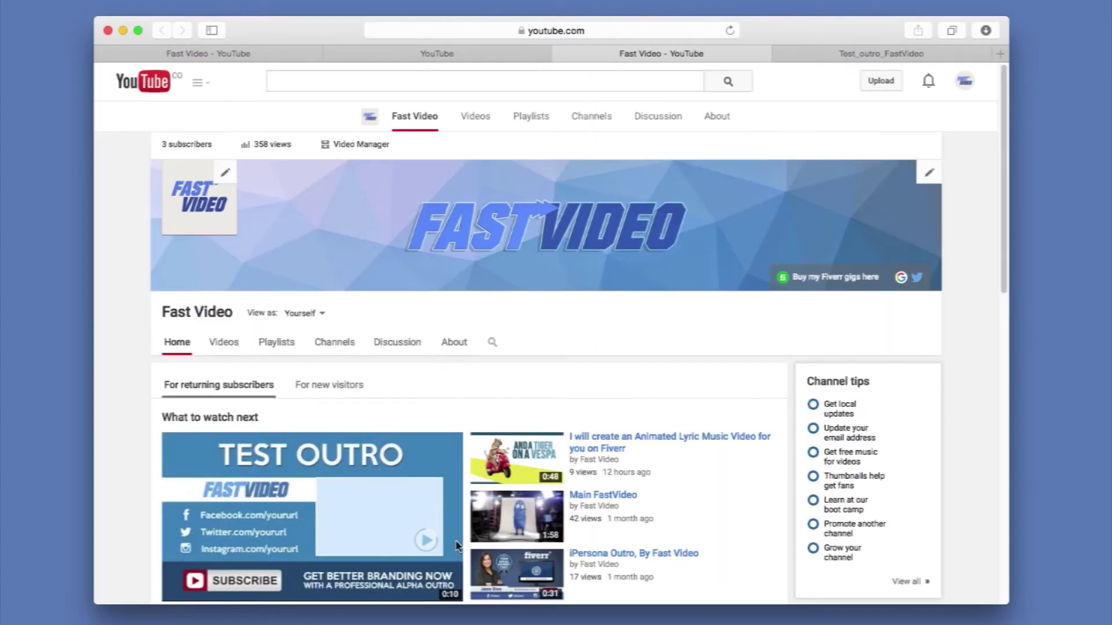
Step: Close the previewed channel page and apply the annotation changes to the outro
left_click(561, 56)
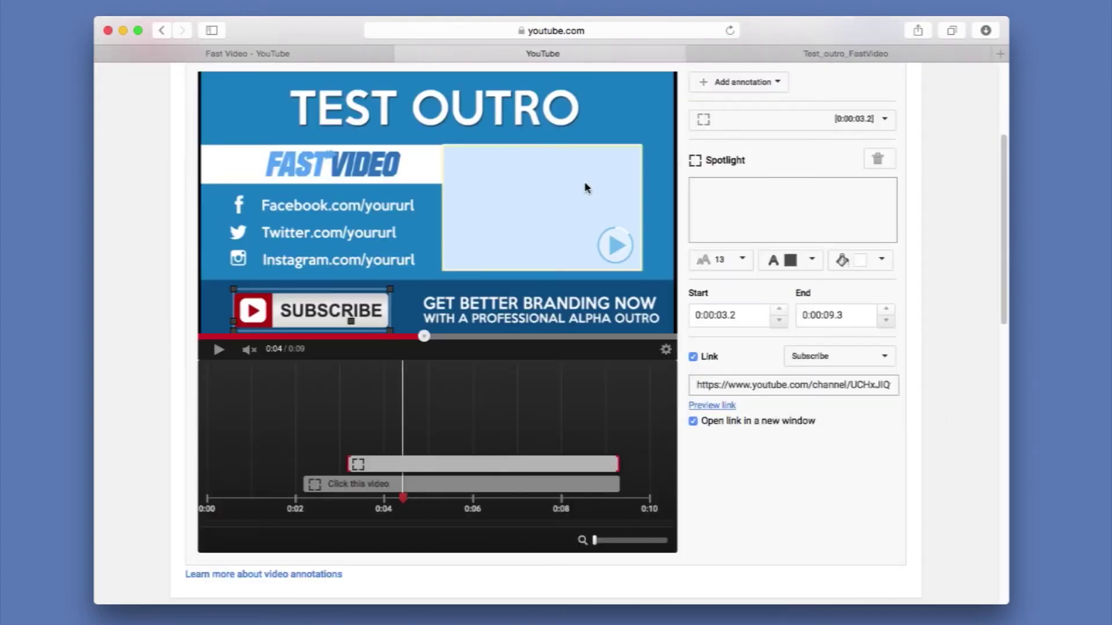
scroll(873, 454, "up", 5)
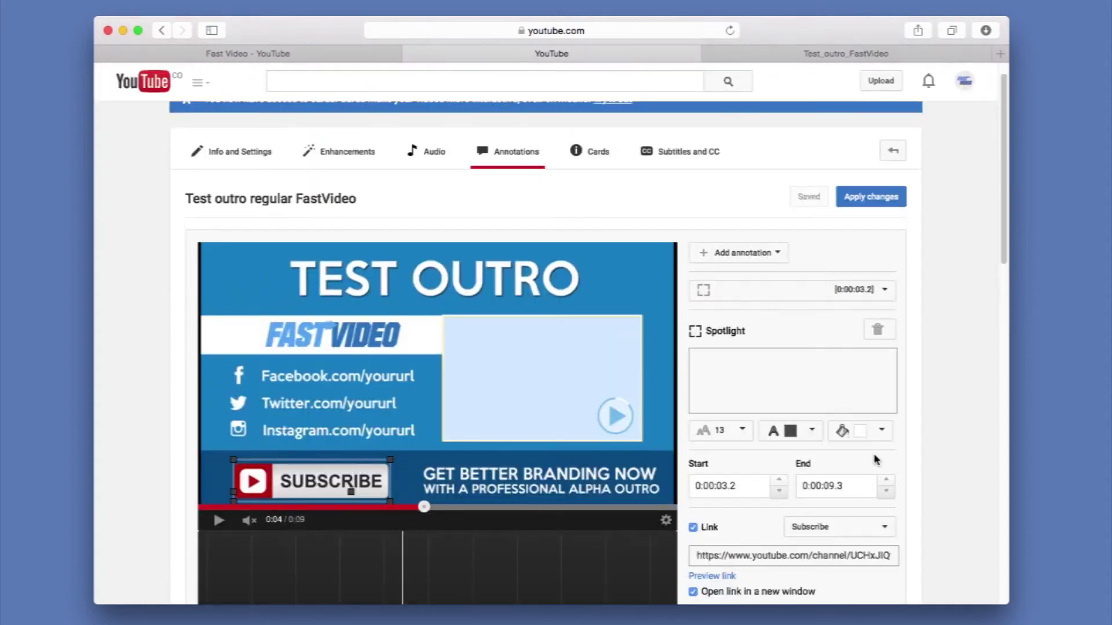
left_click(878, 200)
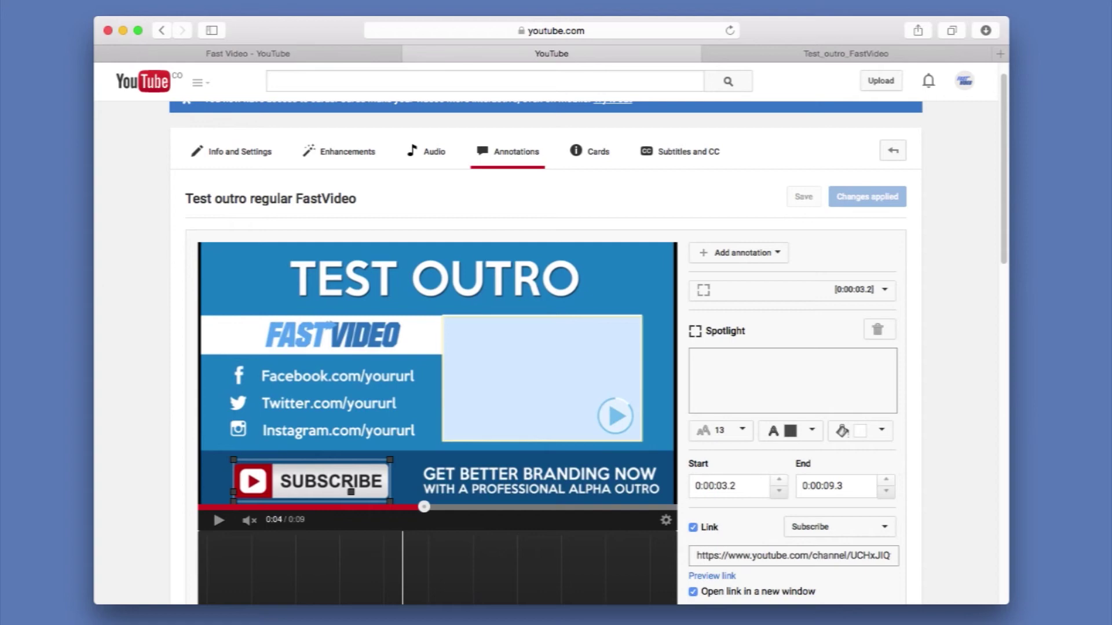
Step: Reload the Fast Video channel in the other window and play 'Test outro regular FastVideo' from Uploads
key("super+Tab")
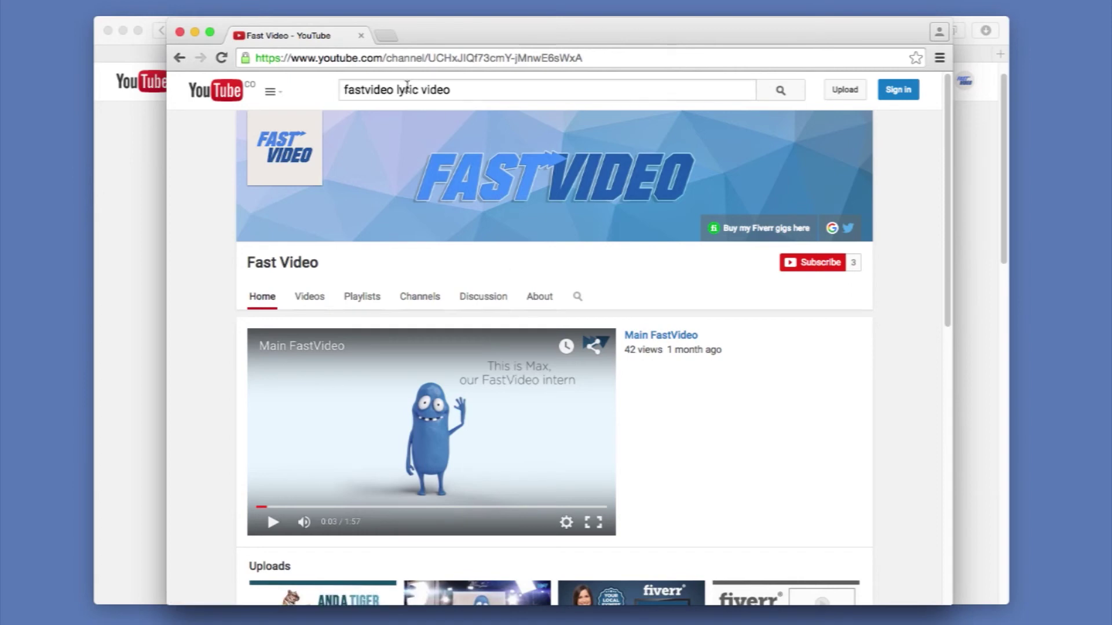
scroll(435, 303, "down", 2)
scroll(427, 293, "up", 2)
left_click(222, 60)
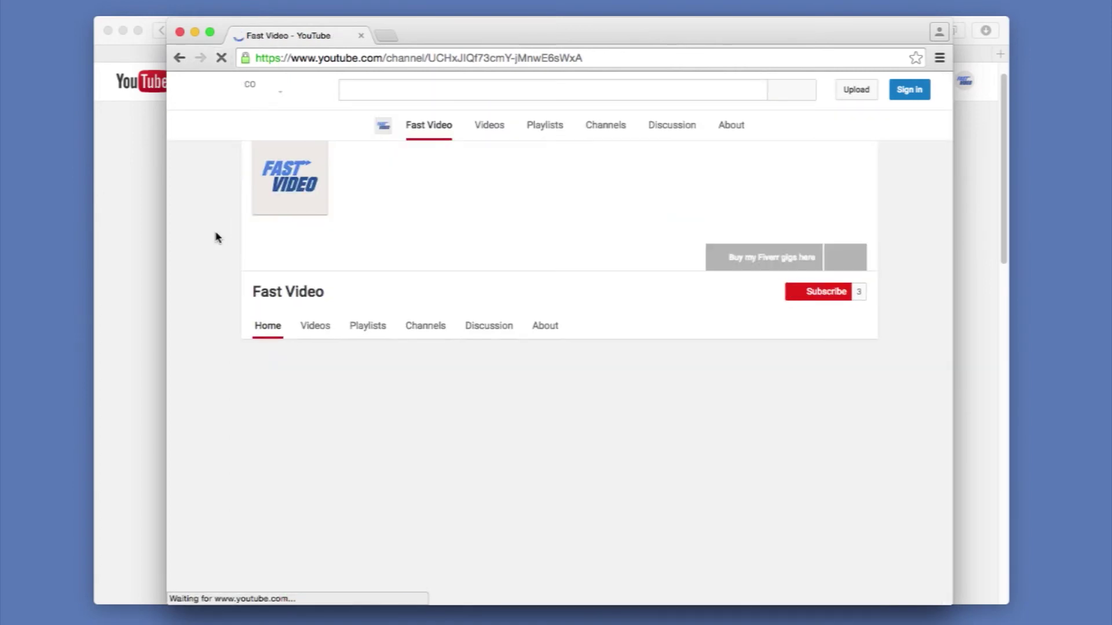
scroll(227, 330, "down", 2)
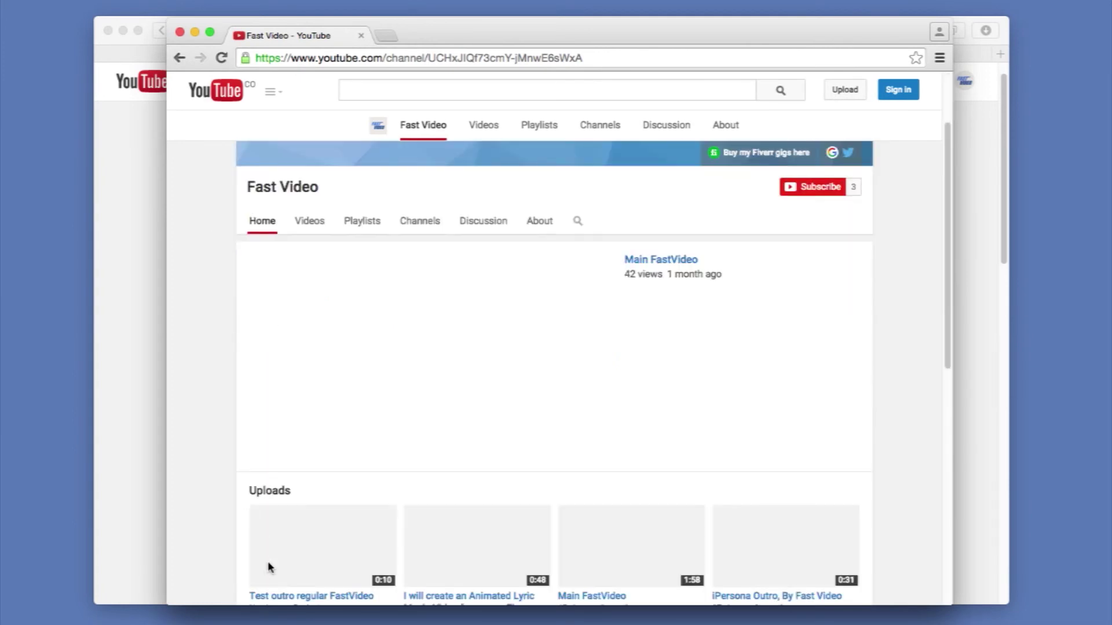
scroll(309, 521, "down", 3)
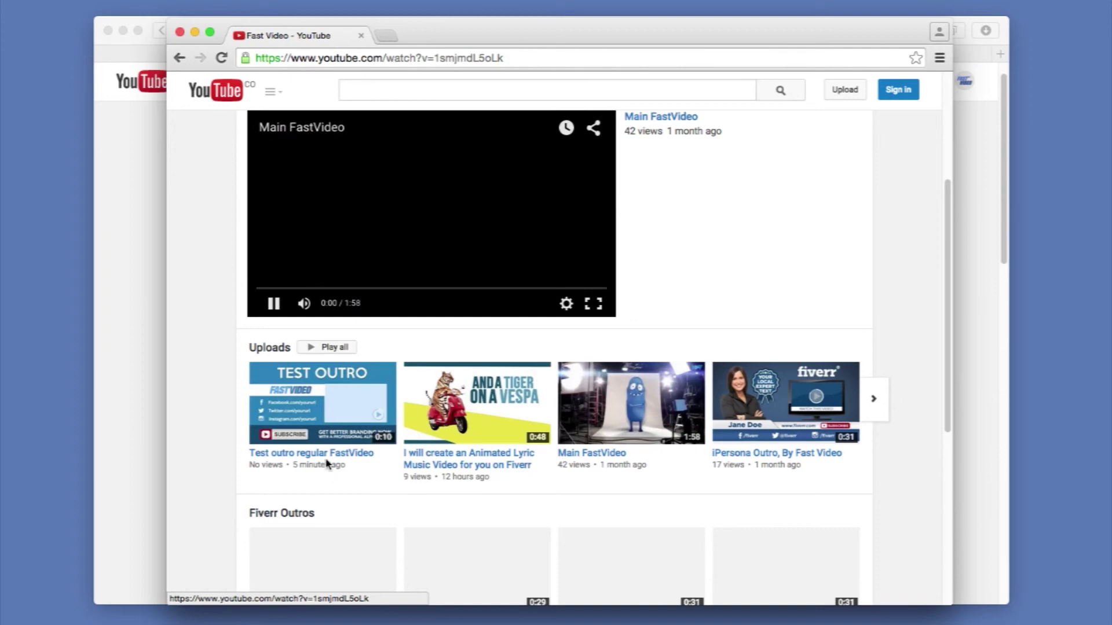
left_click(325, 413)
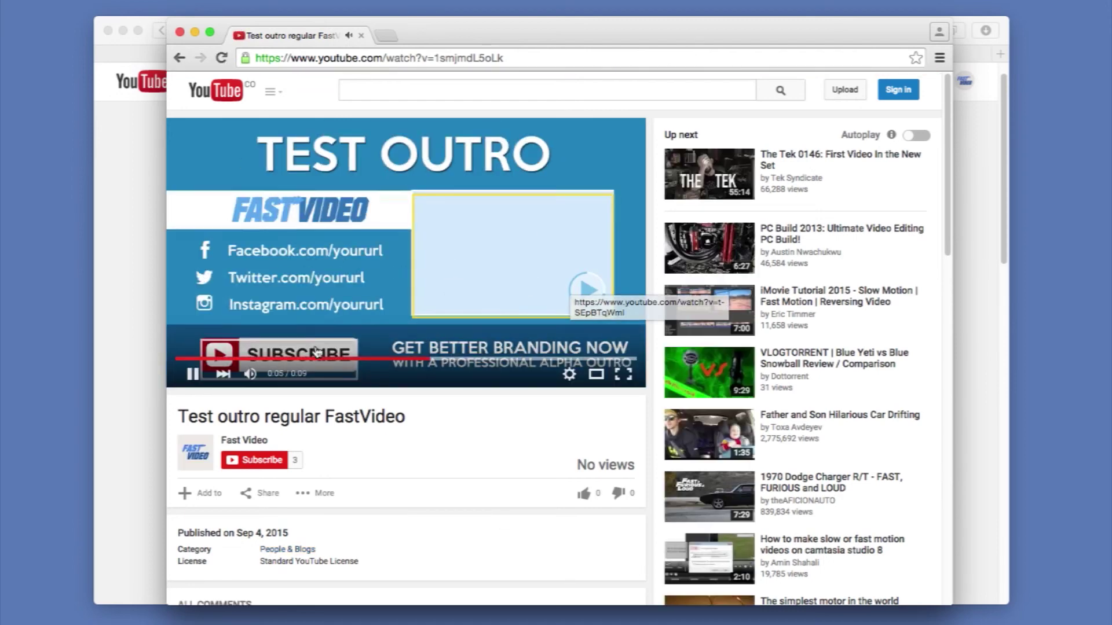
mouse_move(498, 262)
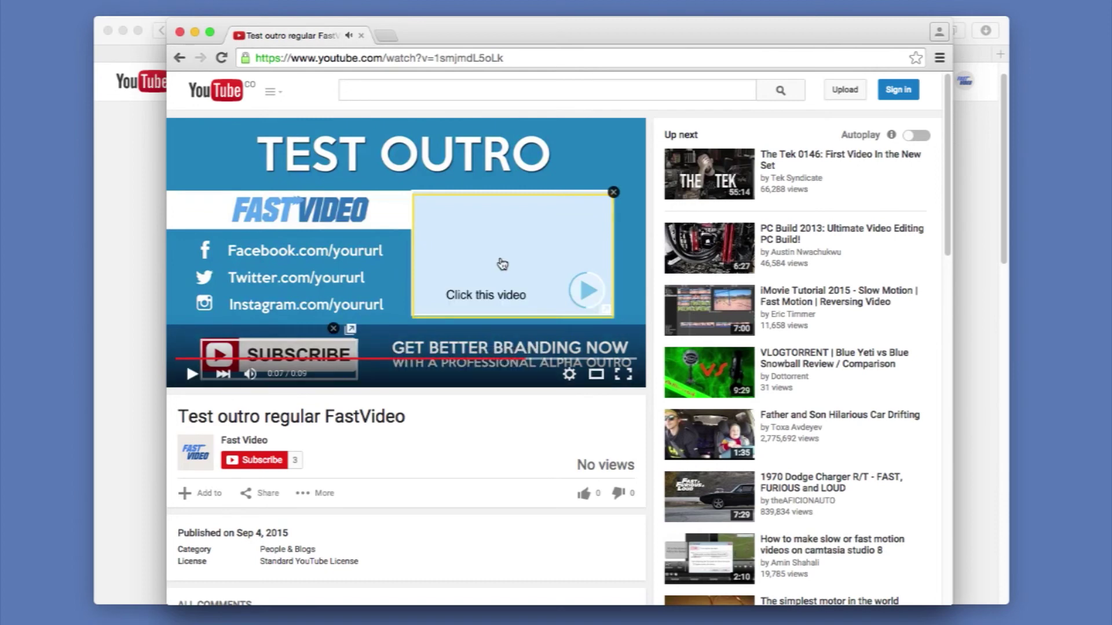
left_click(501, 235)
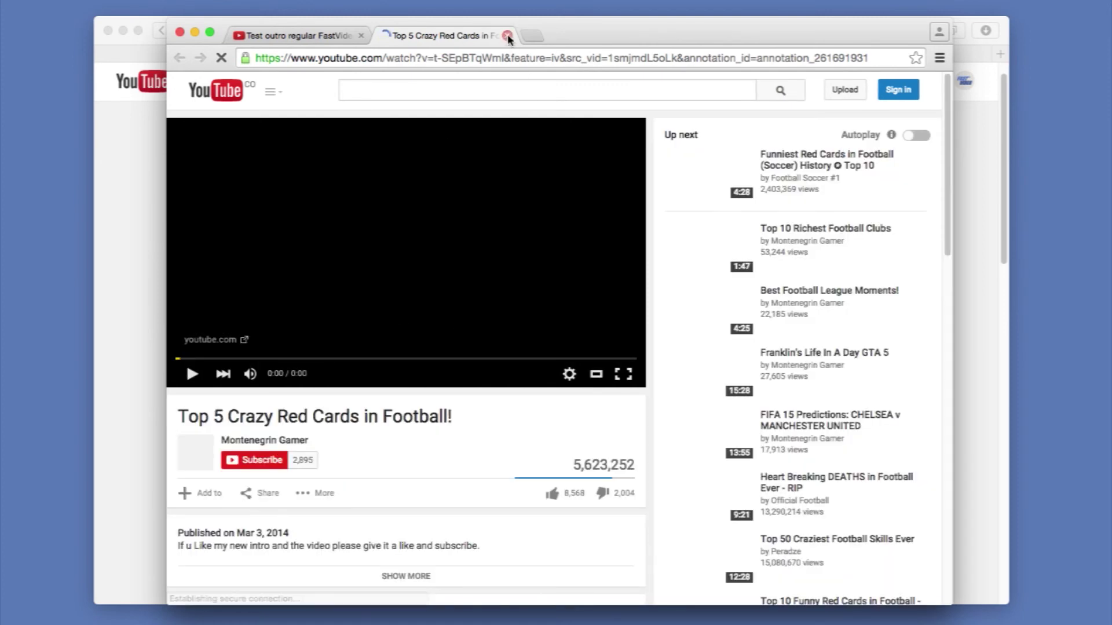
left_click(508, 37)
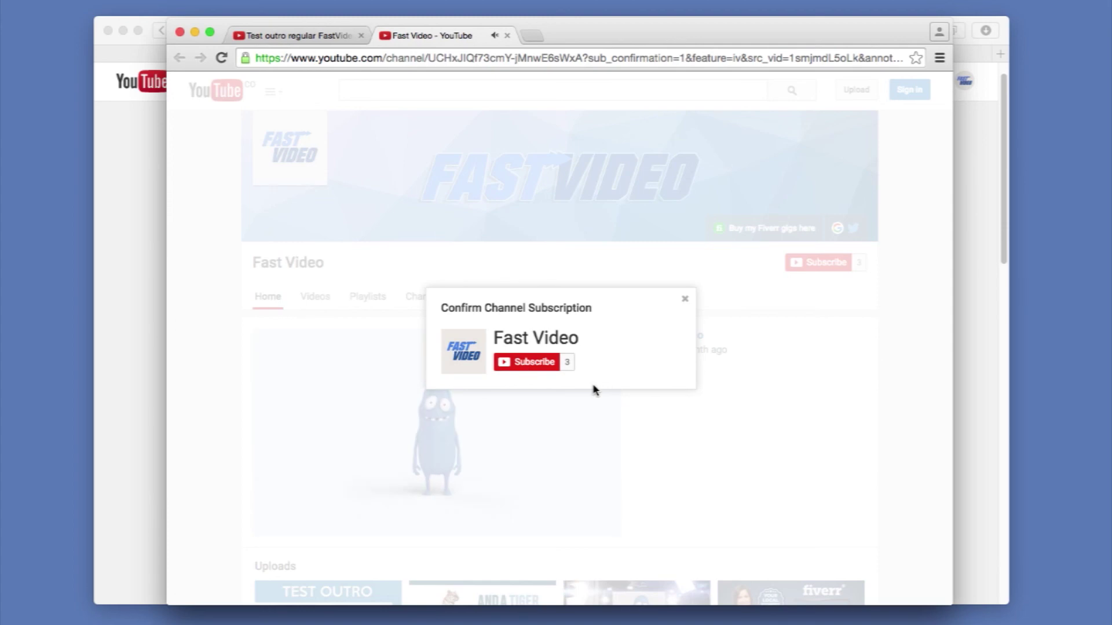
left_click(685, 300)
key("super+w")
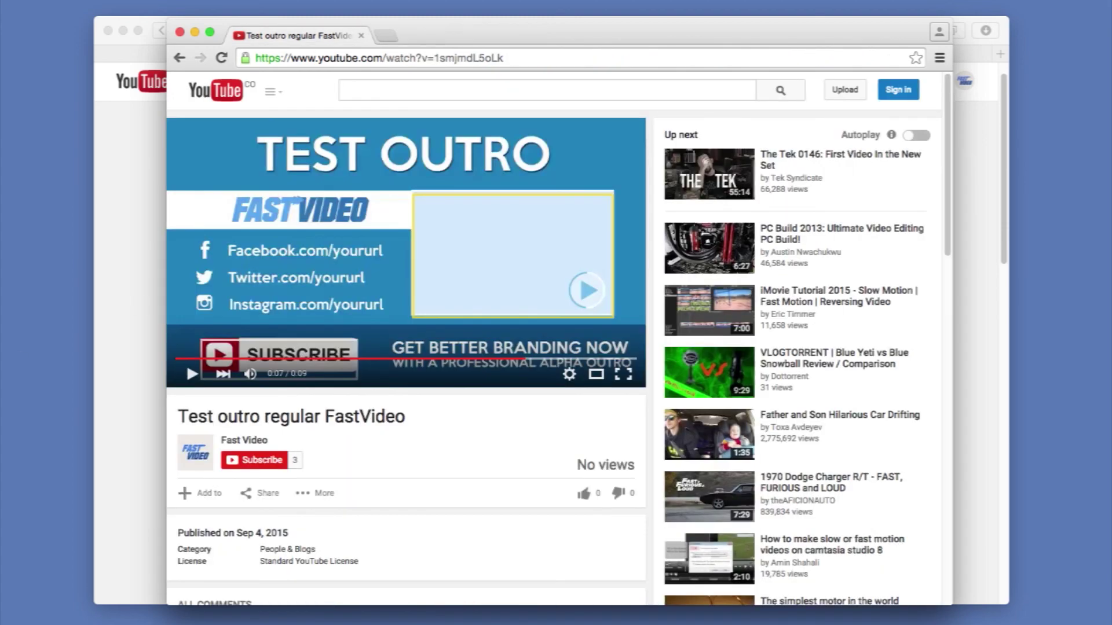